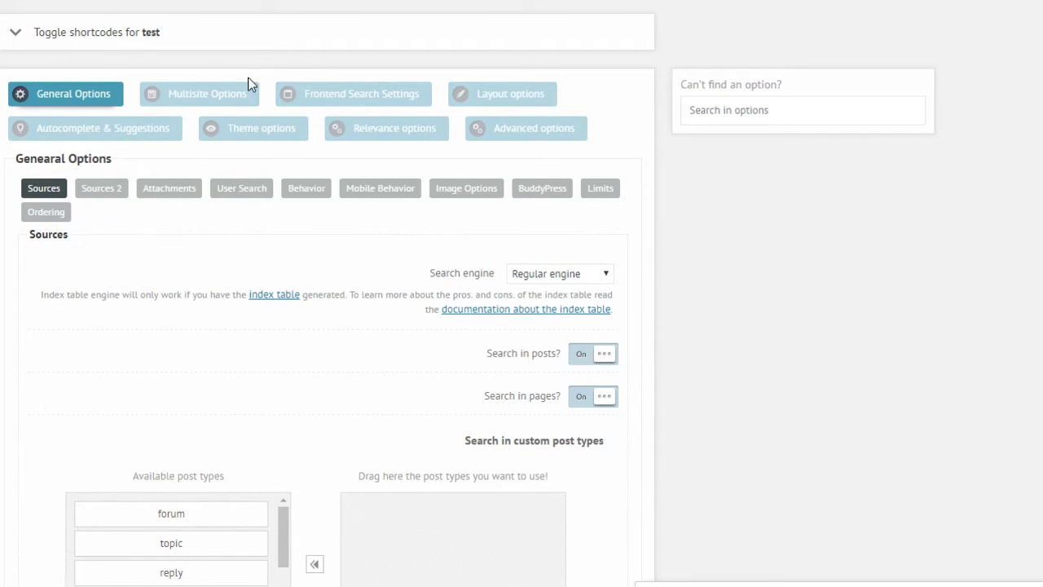
Step: Open the Categories & Taxonomy Terms options of the frontend search settings and display the search preview
scroll(524, 337, down, 4)
scroll(526, 338, up, 4)
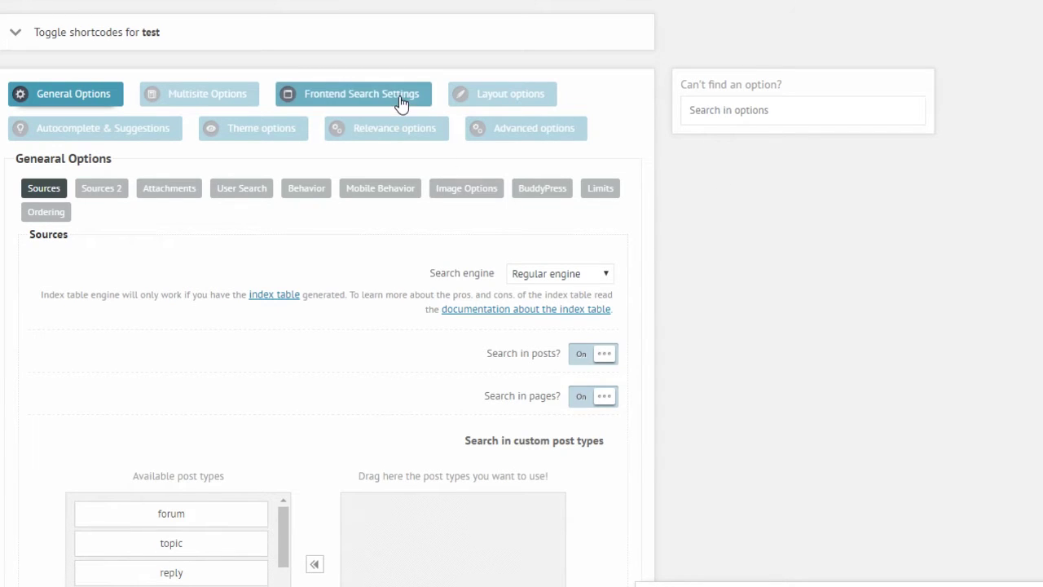
click(368, 97)
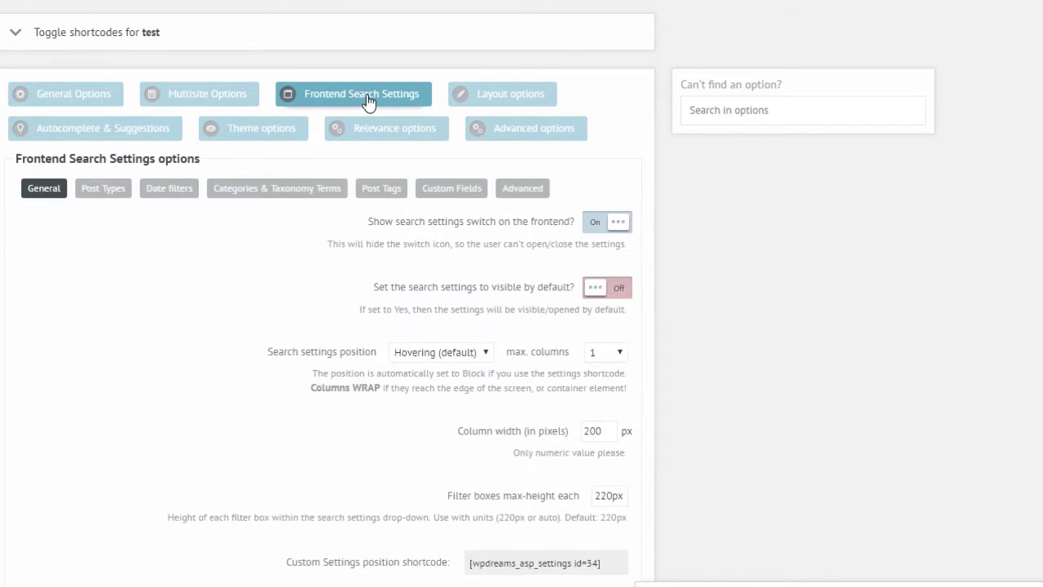
click(254, 199)
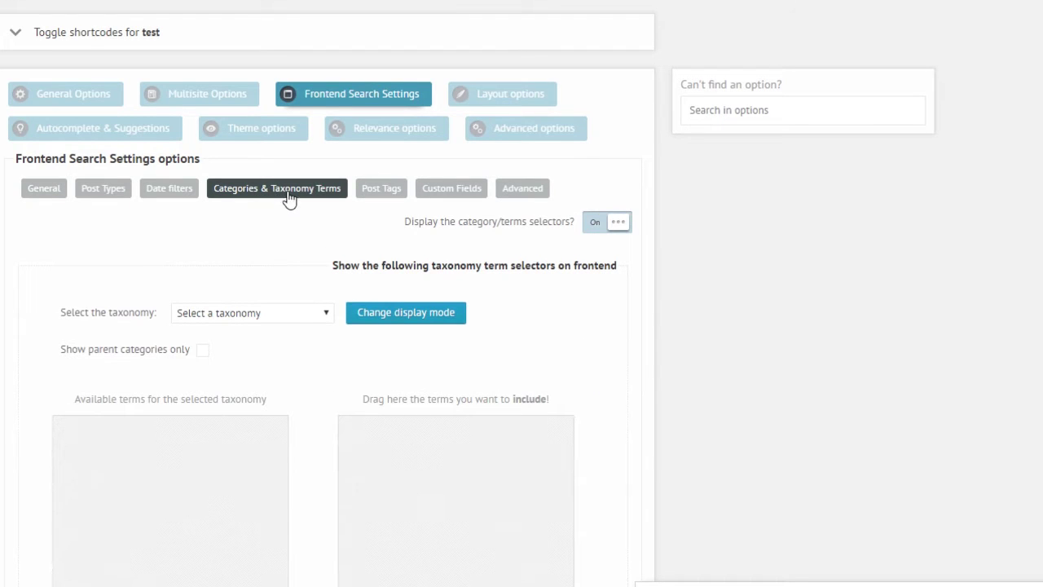
scroll(678, 274, down, 2)
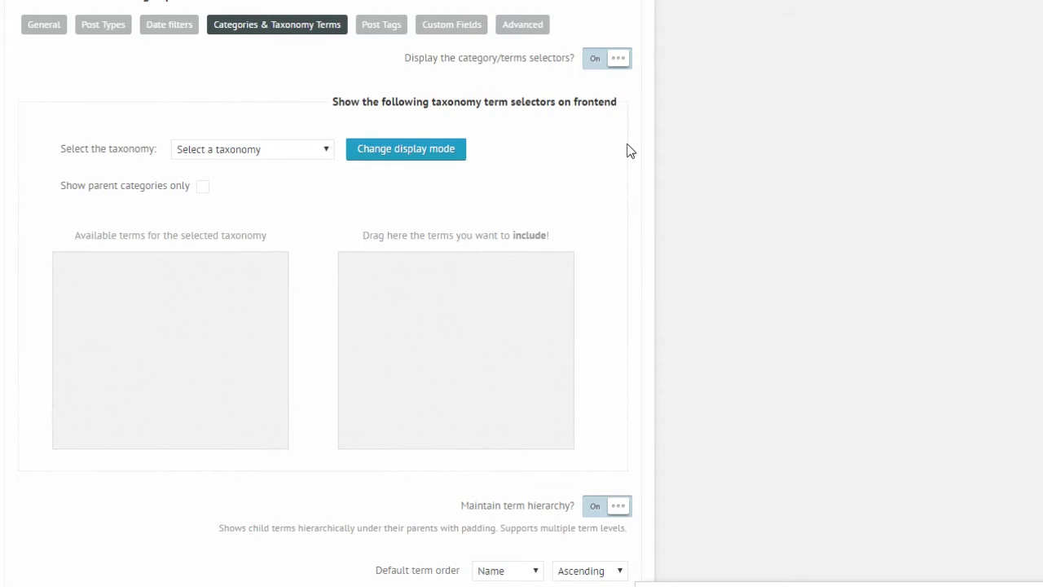
scroll(628, 151, down, 1)
scroll(628, 151, up, 1)
scroll(976, 137, down, 1)
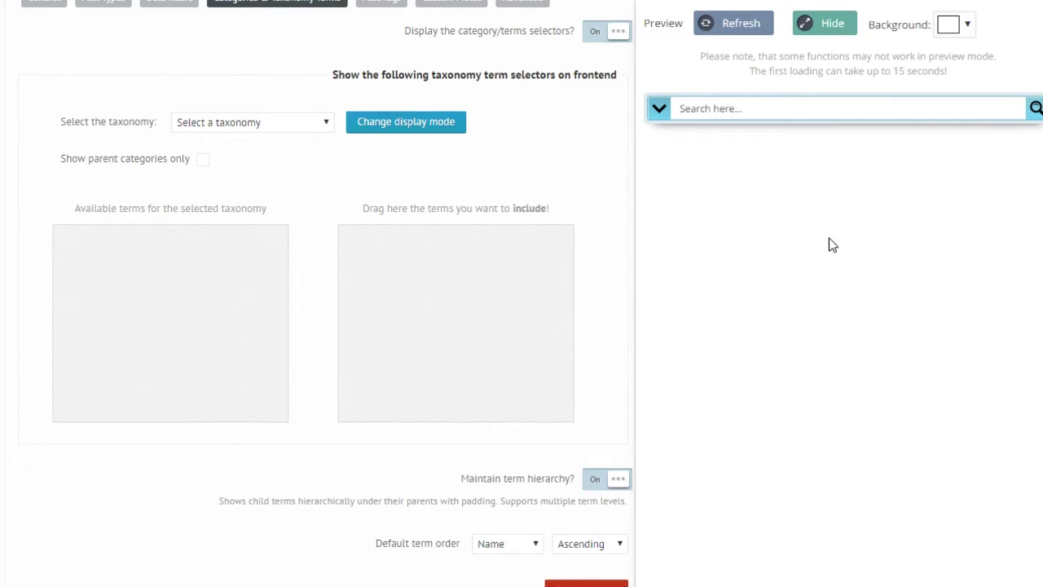
scroll(550, 225, up, 3)
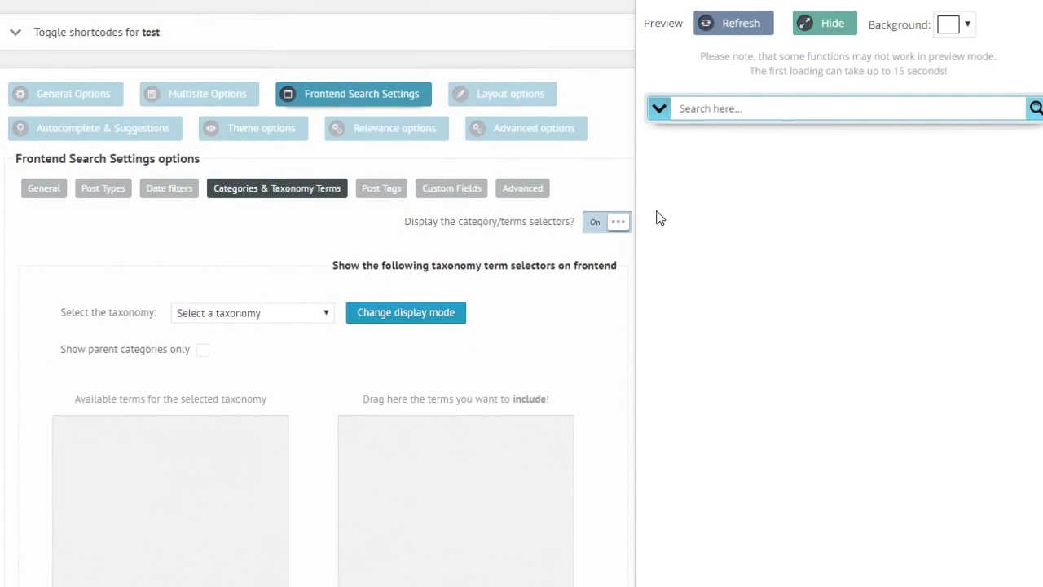
Step: Examine the search bar's settings dropdown in the preview, and leave it closed
click(658, 109)
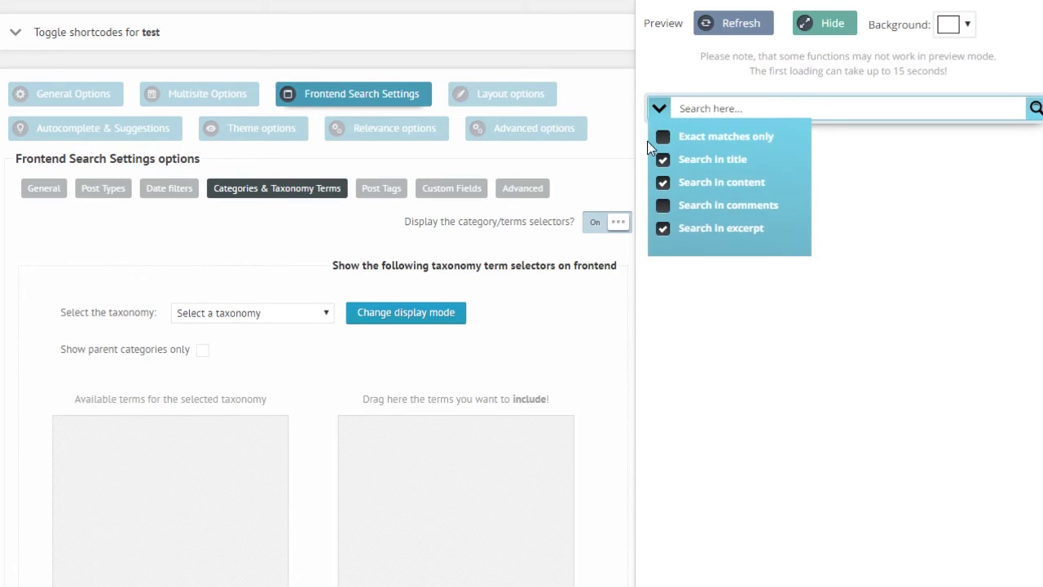
click(656, 112)
click(659, 112)
click(666, 117)
click(661, 113)
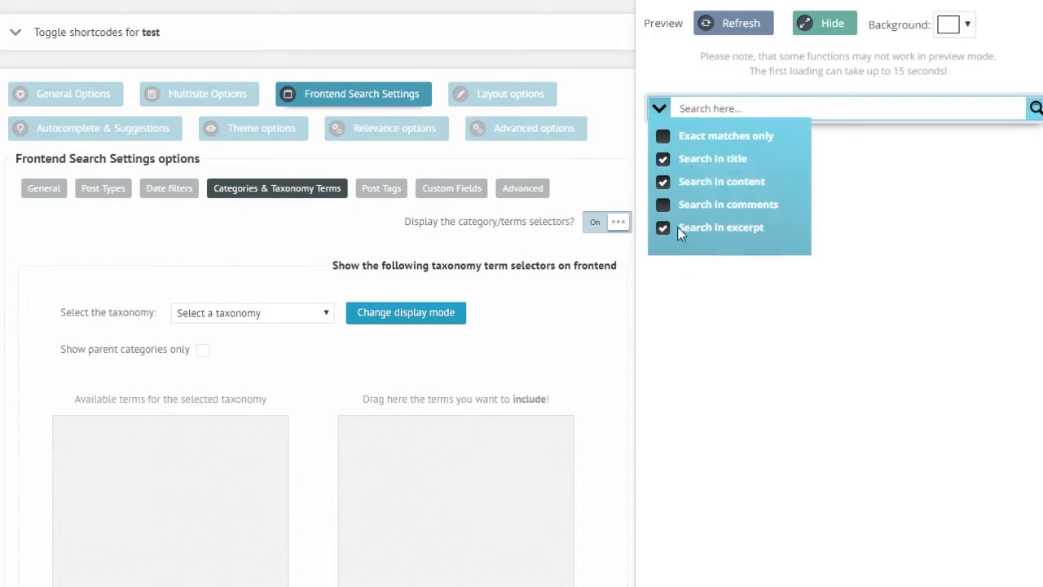
click(660, 107)
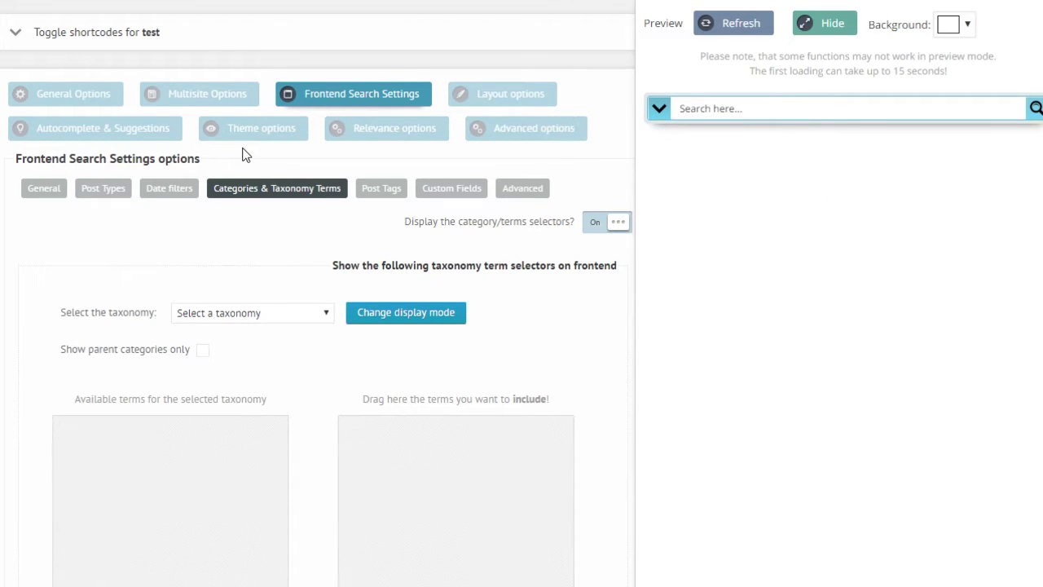
Step: In the general frontend settings, make the search settings visible by default with position Block or custom, and refresh the preview
click(47, 188)
scroll(345, 226, down, 1)
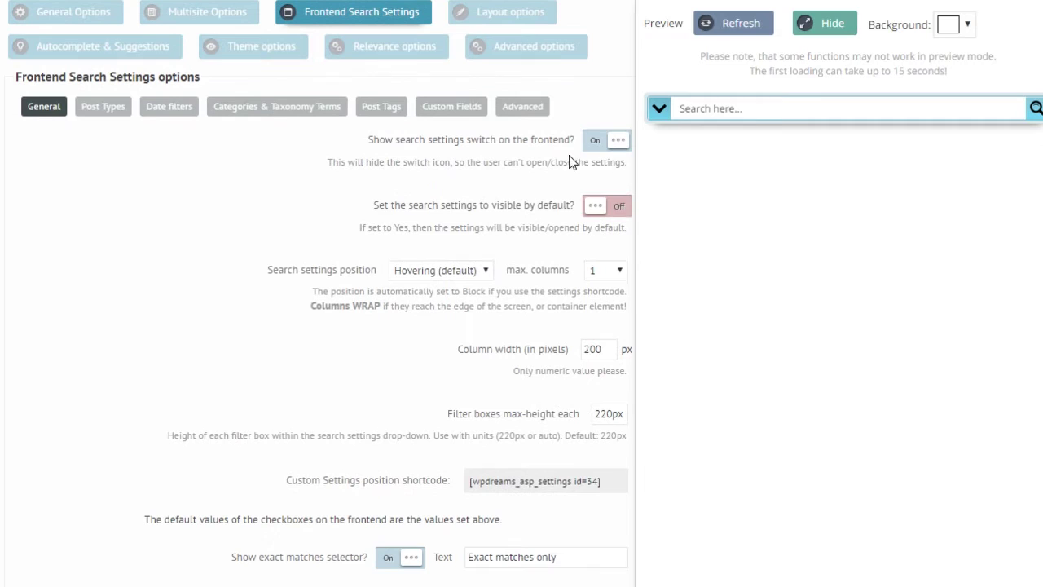
click(601, 212)
click(458, 274)
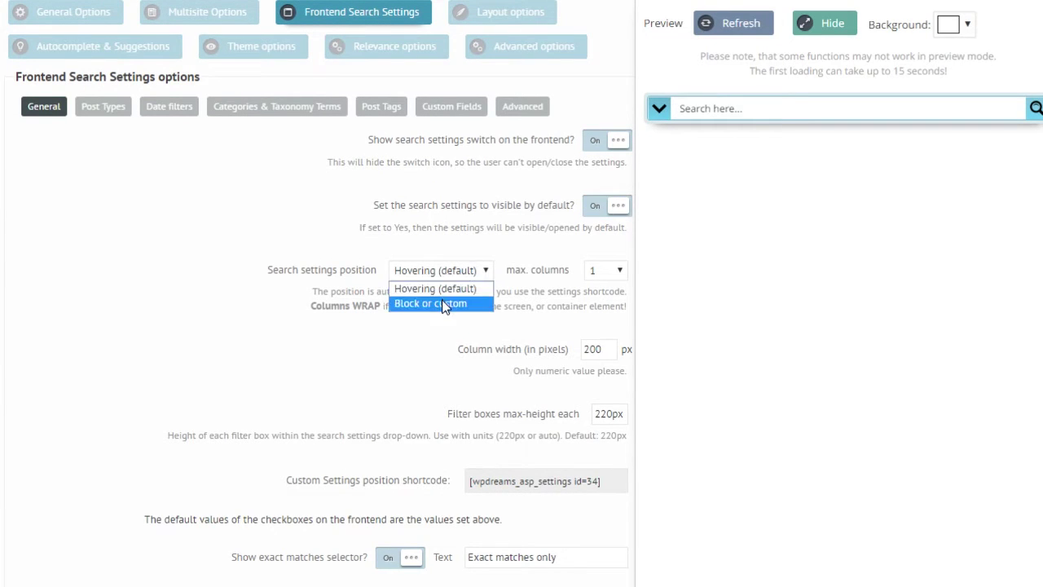
click(443, 303)
click(723, 31)
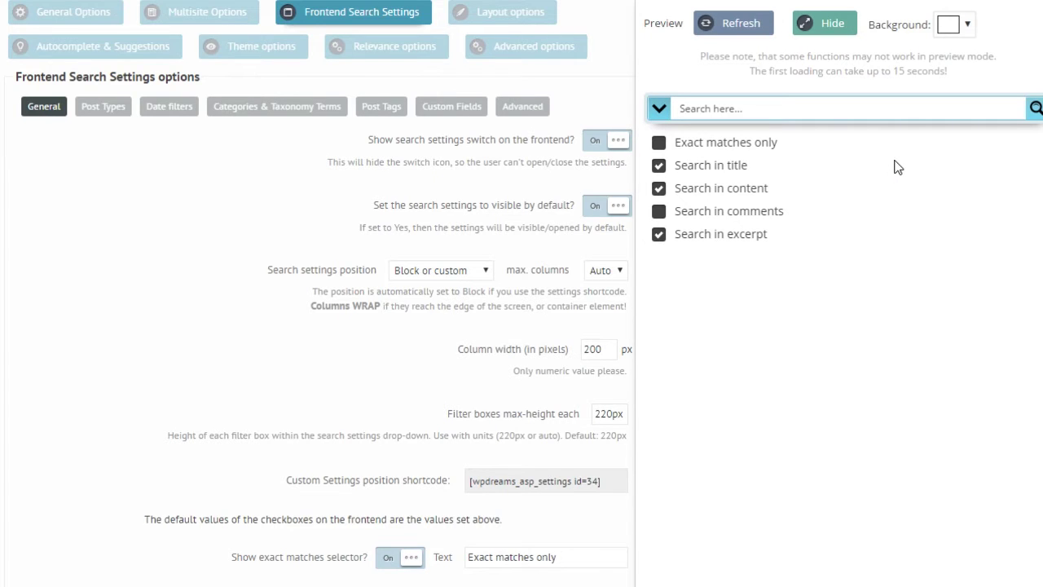
Step: Turn off the exact matches, title, content, comments and excerpt selectors, and refresh the preview
scroll(389, 244, down, 5)
click(417, 159)
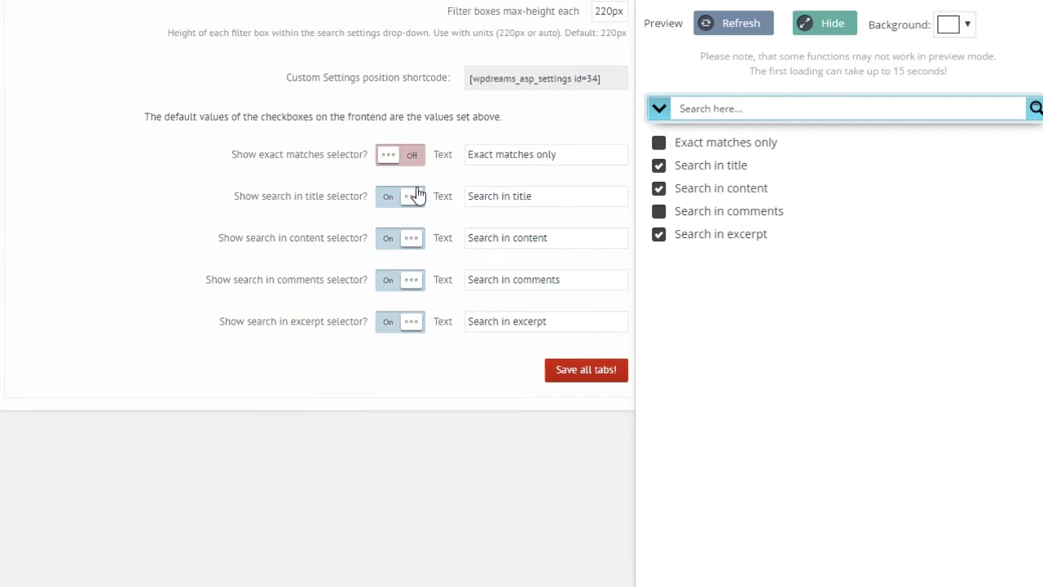
click(416, 195)
click(405, 238)
click(411, 280)
click(408, 321)
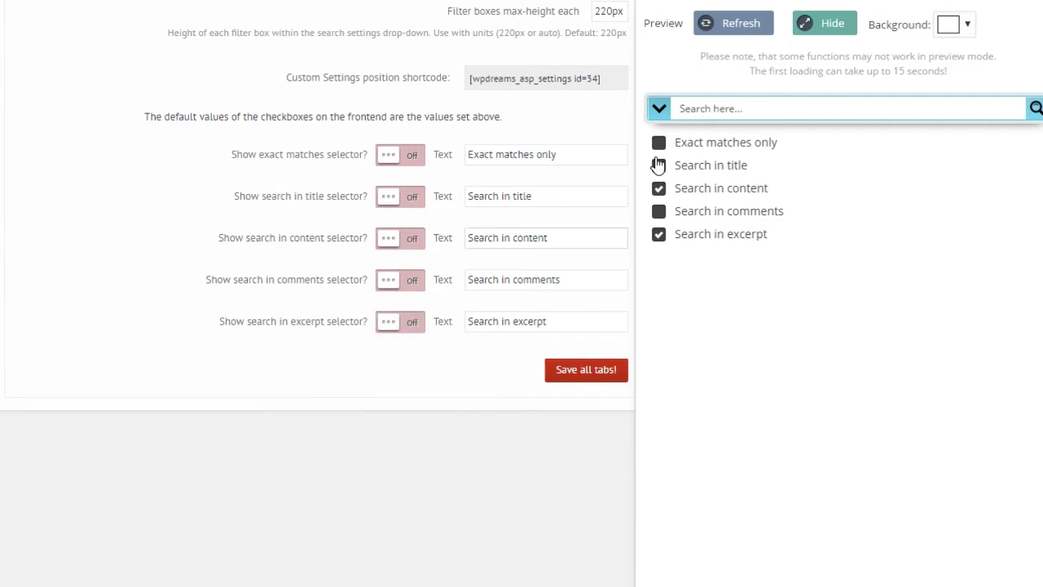
click(739, 37)
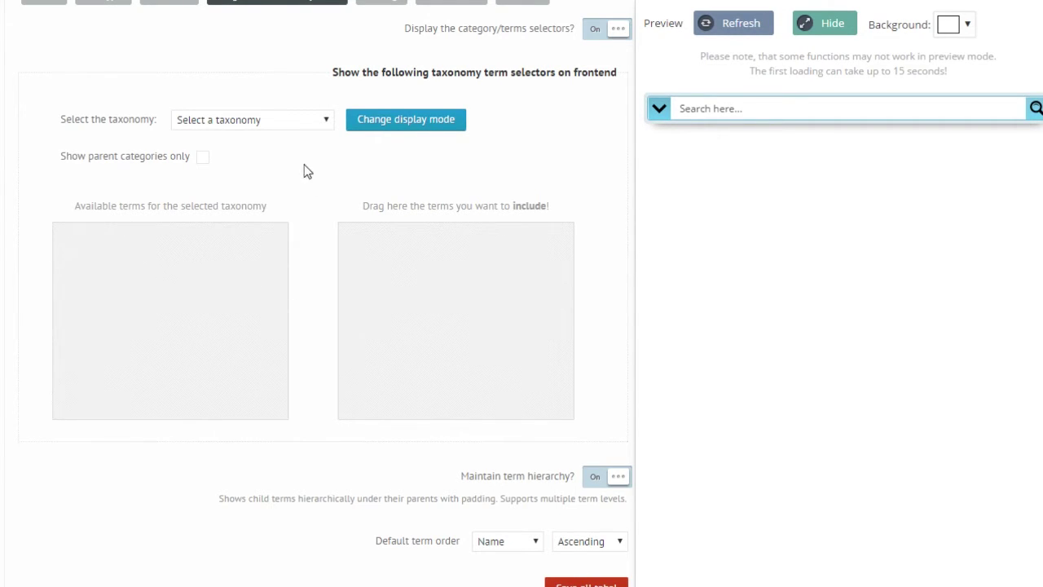
Step: In Categories & Taxonomy Terms, select the asp_real_estate - Real estate location taxonomy and look through its available terms
click(198, 122)
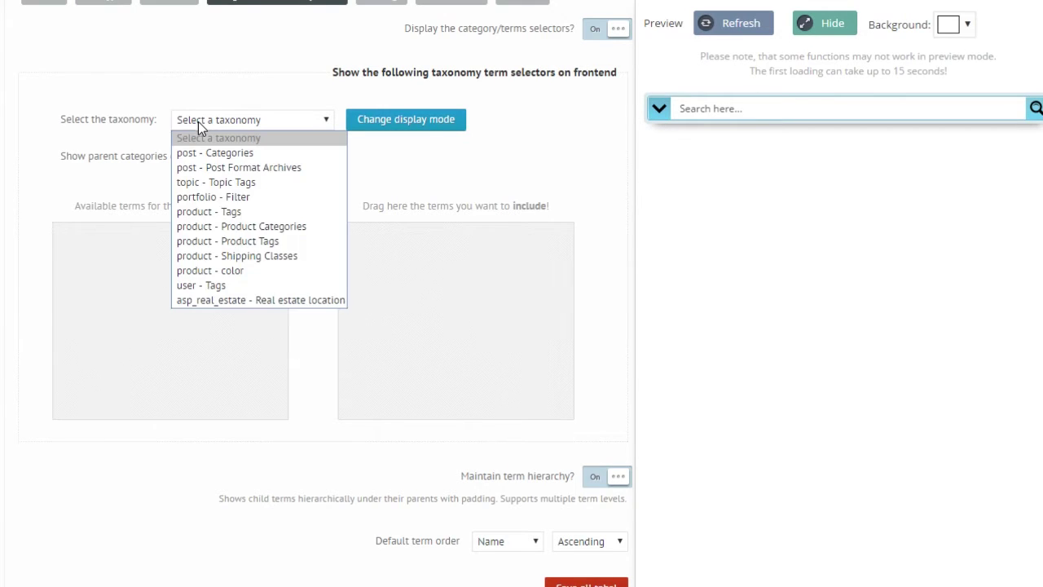
click(296, 301)
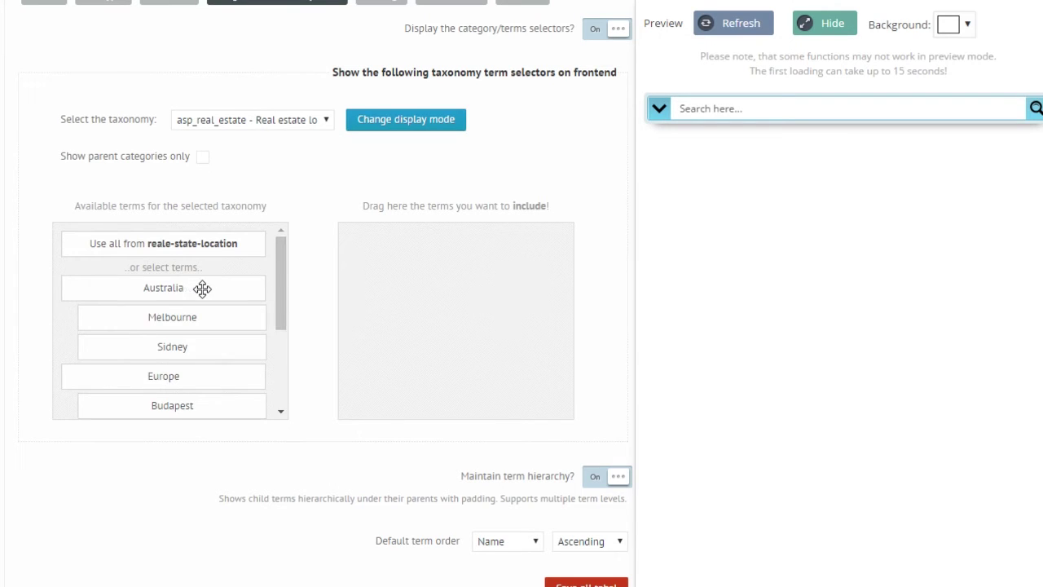
scroll(202, 288, down, 3)
scroll(203, 288, up, 3)
scroll(191, 290, down, 3)
scroll(186, 319, up, 3)
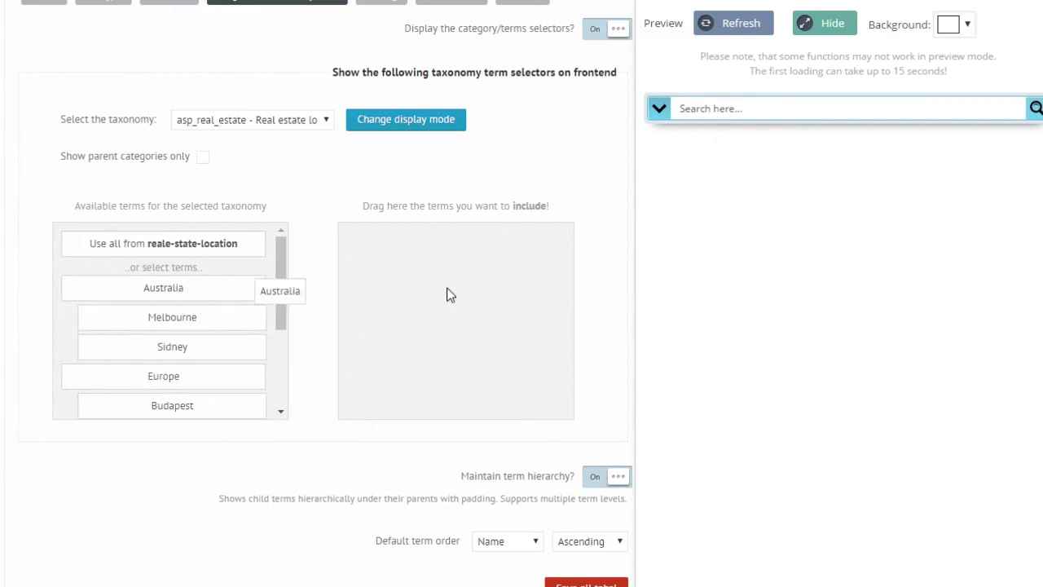
Step: Include the parent terms Australia, Europe and U.S.A. in the location filter and refresh the preview
drag(449, 295, 449, 295)
scroll(272, 333, down, 2)
drag(163, 294, 457, 322)
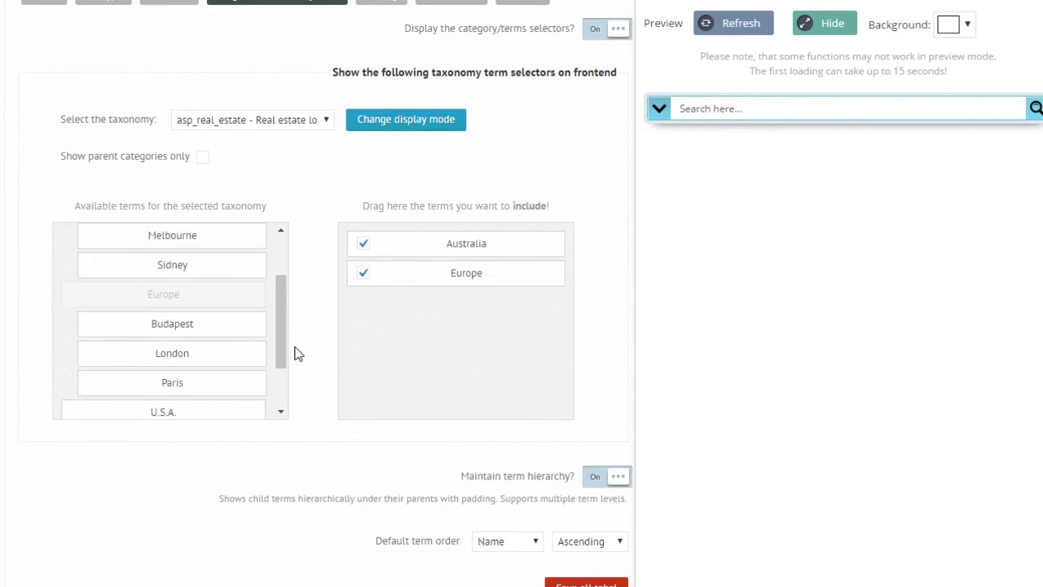
scroll(281, 353, down, 2)
drag(163, 337, 452, 330)
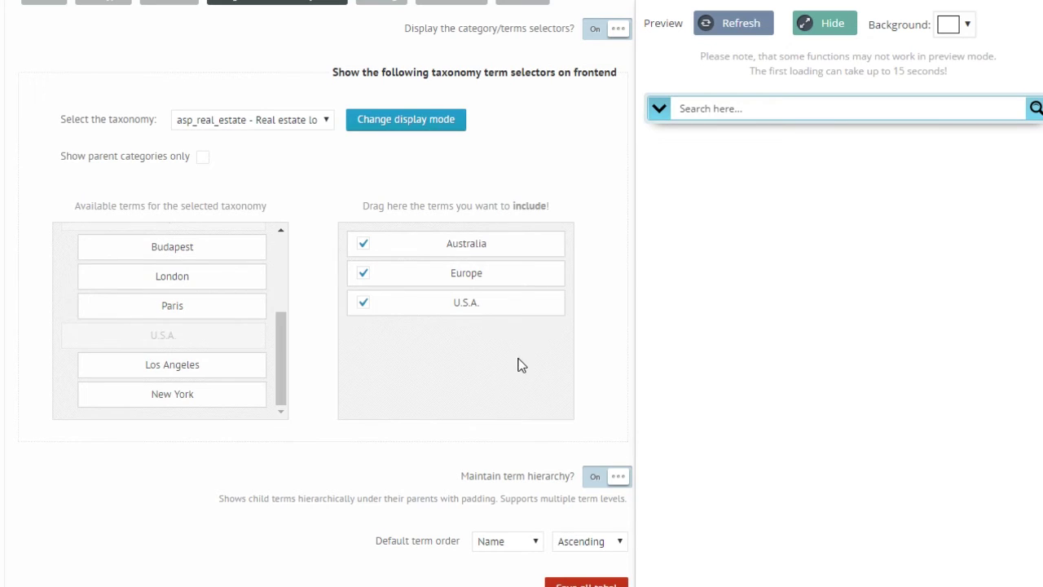
click(747, 32)
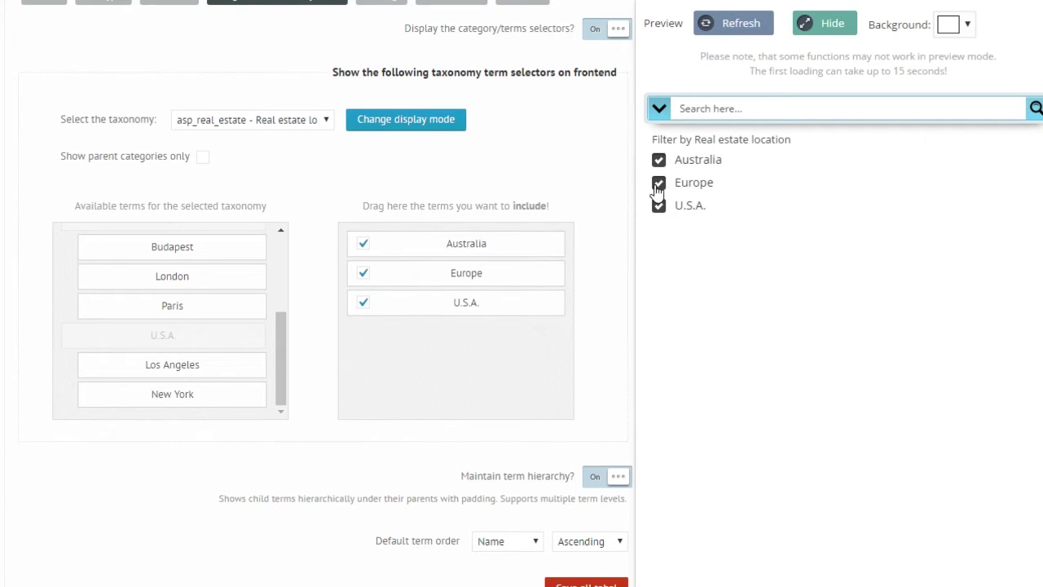
Step: Replace the individually included terms with the option to use all terms from reale-state-location
scroll(231, 358, up, 3)
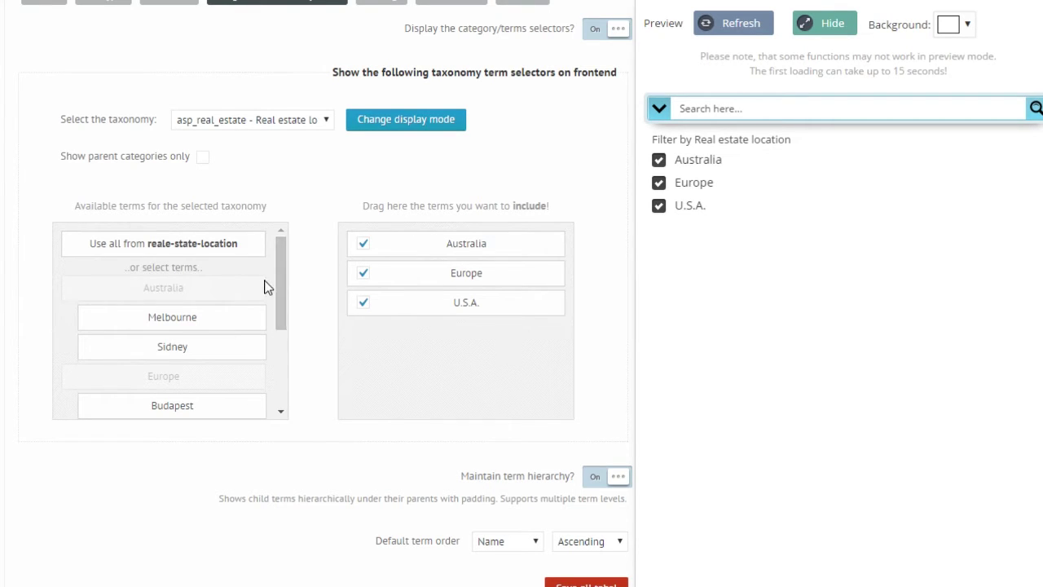
scroll(167, 298, down, 3)
scroll(228, 360, up, 3)
drag(98, 249, 491, 235)
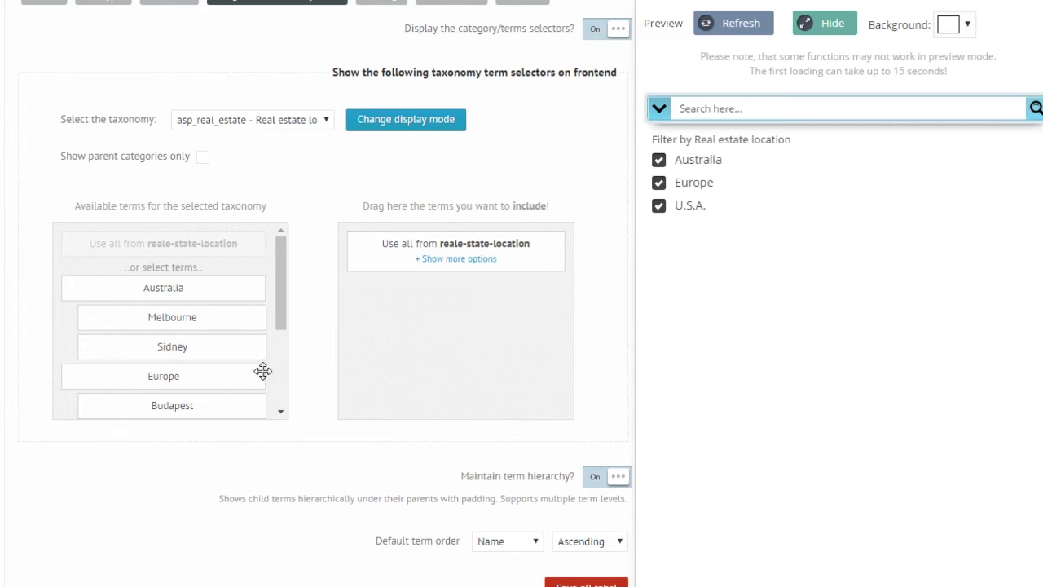
scroll(263, 371, down, 4)
scroll(233, 310, up, 6)
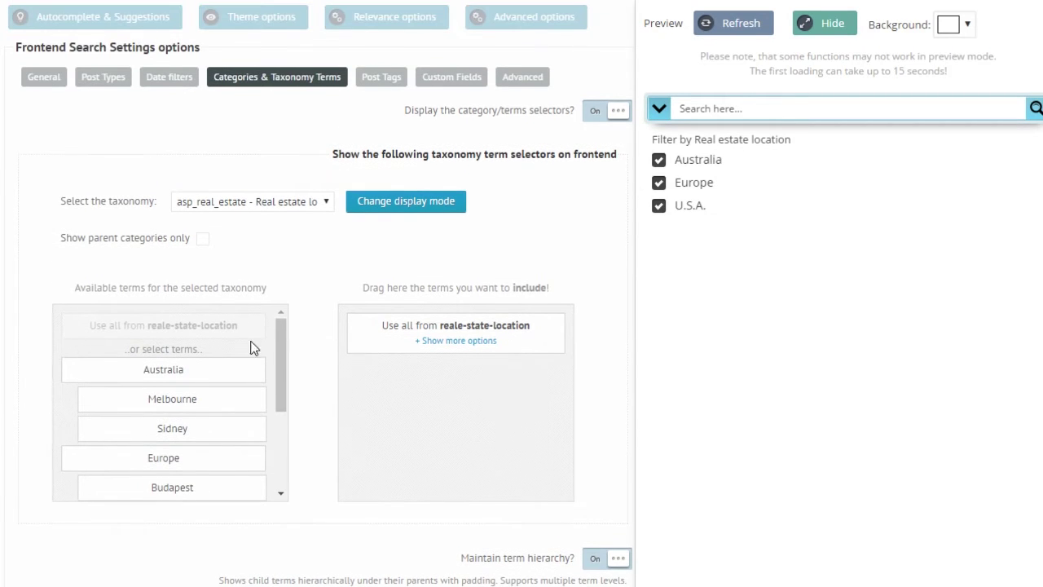
scroll(321, 350, down, 2)
mouse_move(502, 242)
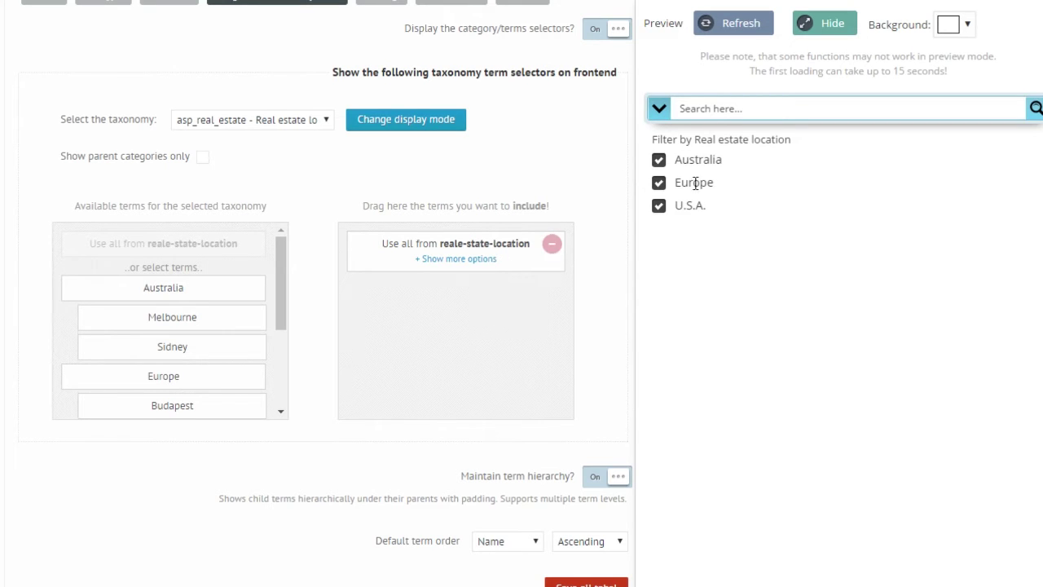
Step: Refresh the preview and examine the full list of real estate location filter terms
click(737, 23)
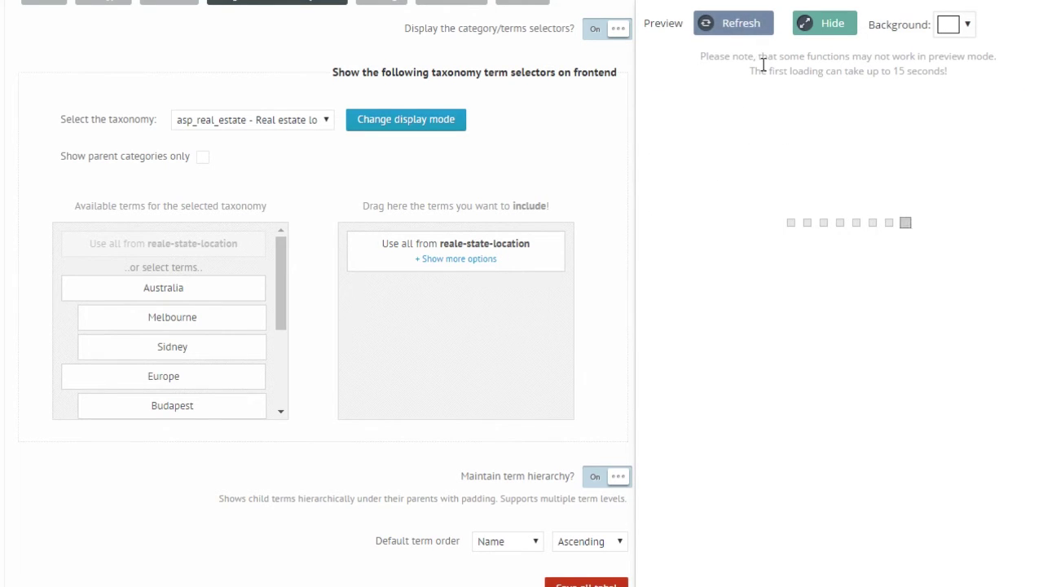
scroll(749, 205, down, 2)
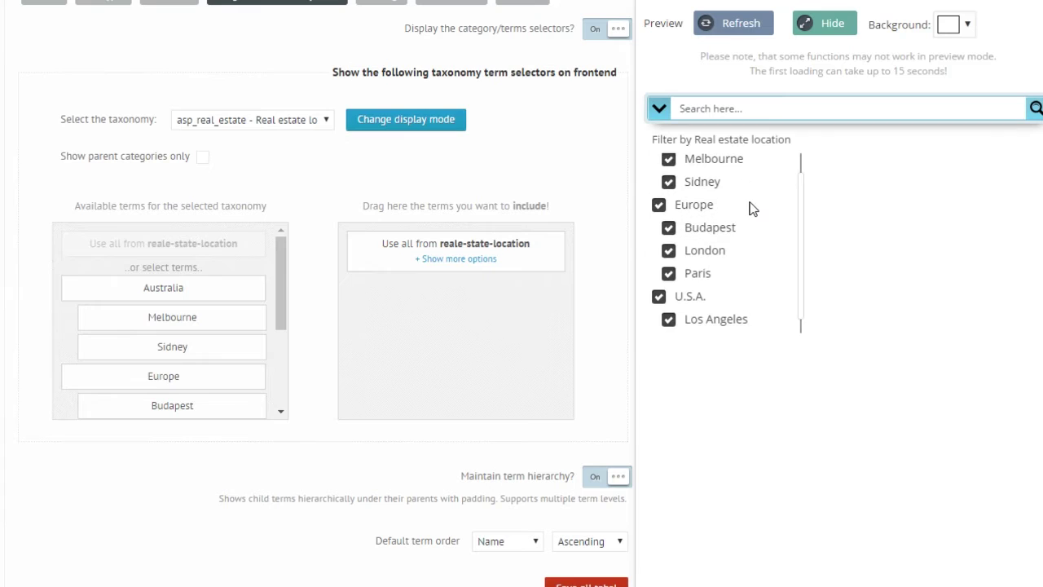
scroll(692, 326, up, 2)
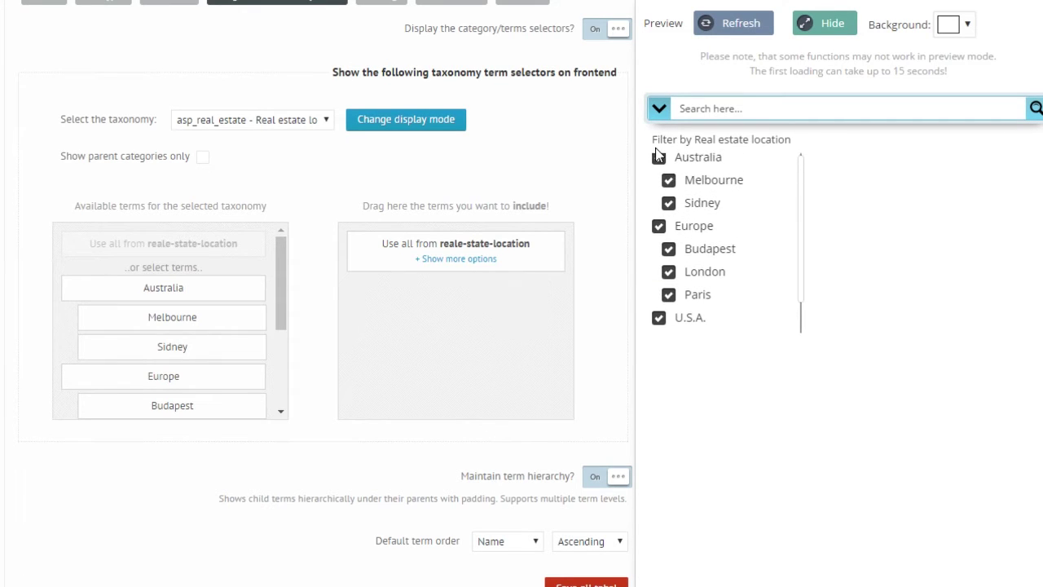
scroll(740, 245, down, 2)
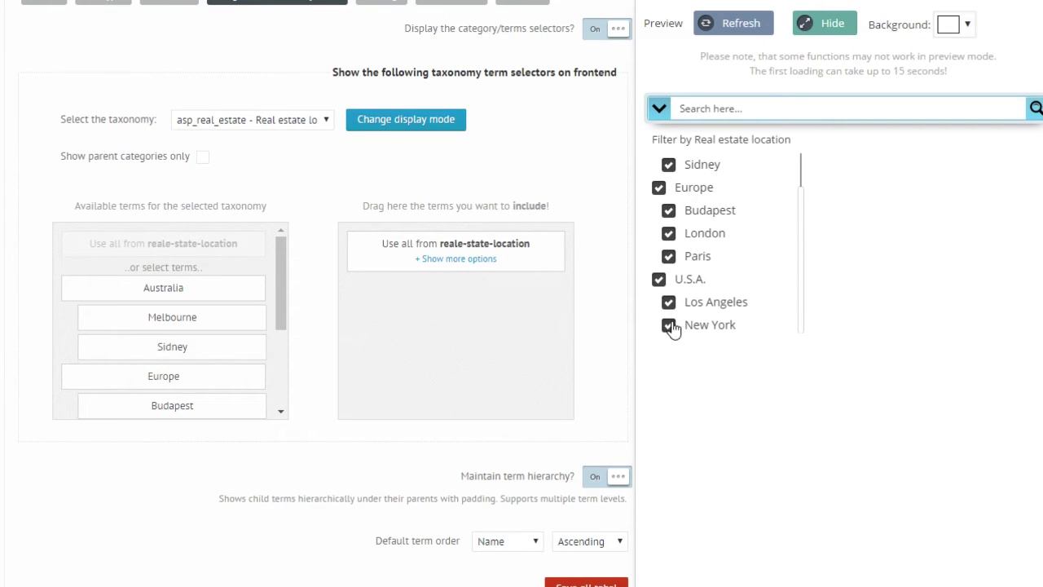
Step: Show the extra options of the included reale-state-location entry and exclude the term U.S.A. from displaying
click(485, 259)
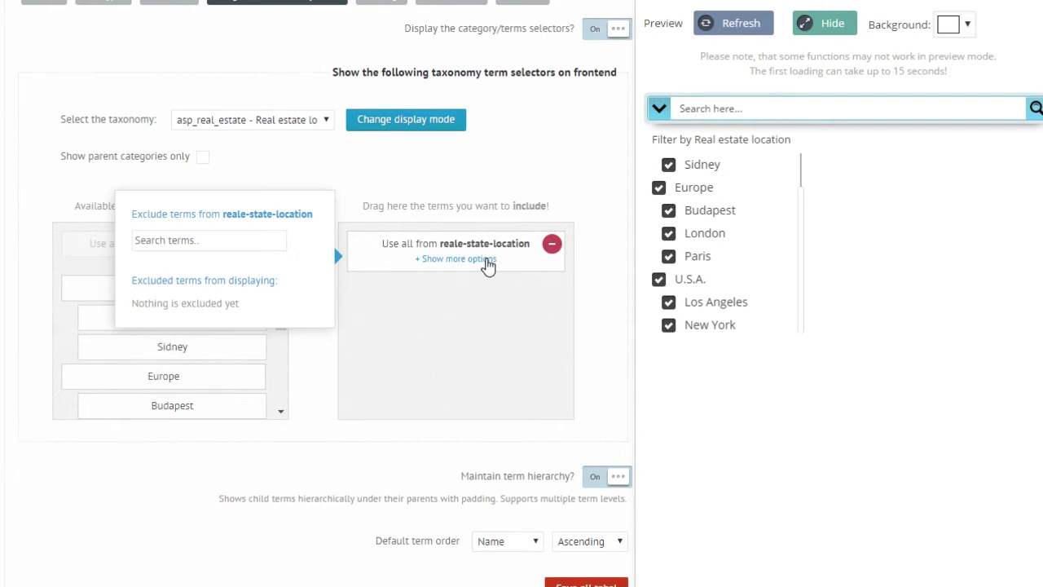
click(269, 245)
click(245, 238)
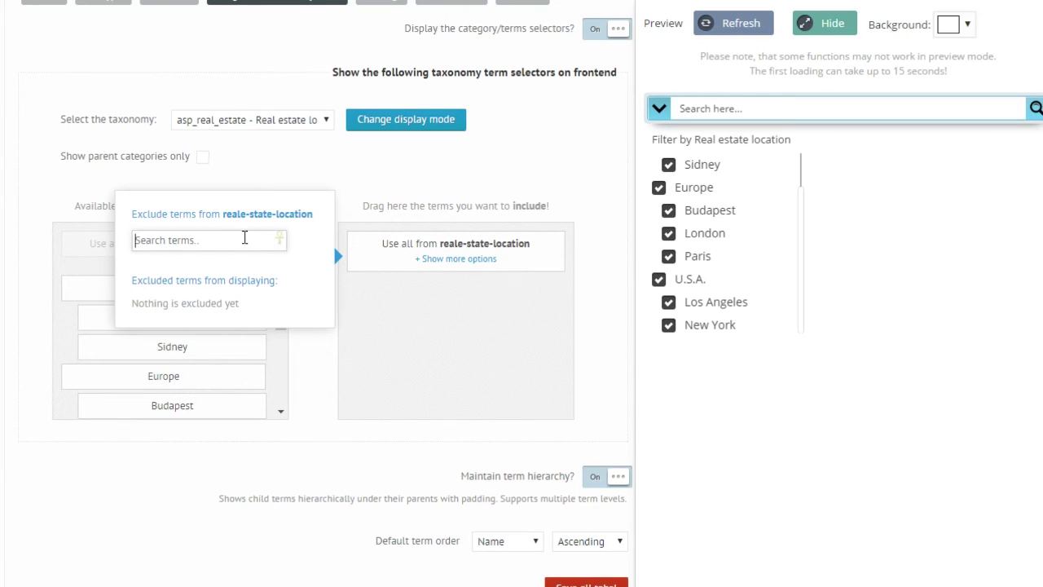
text(u)
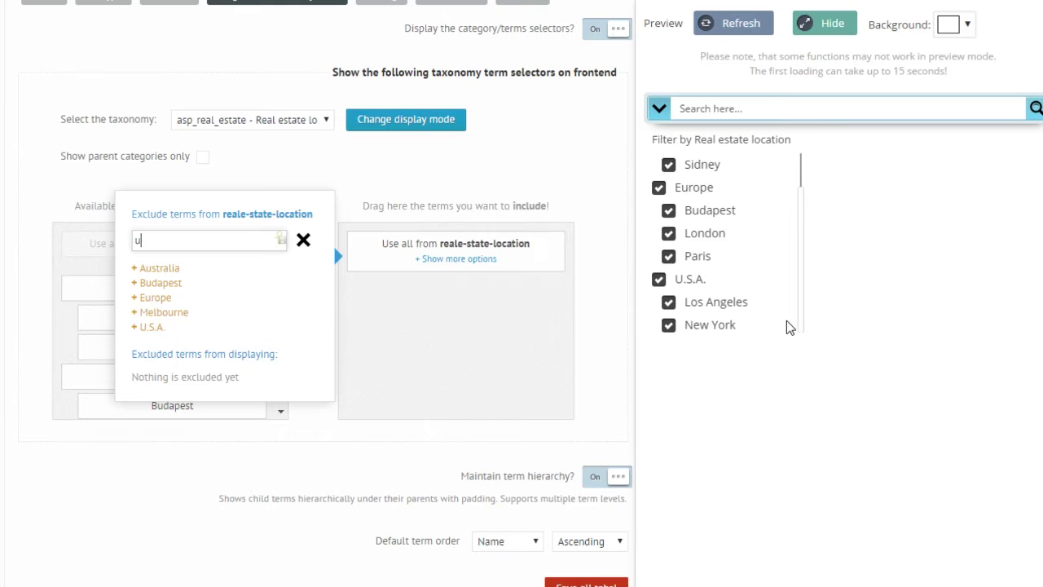
click(147, 328)
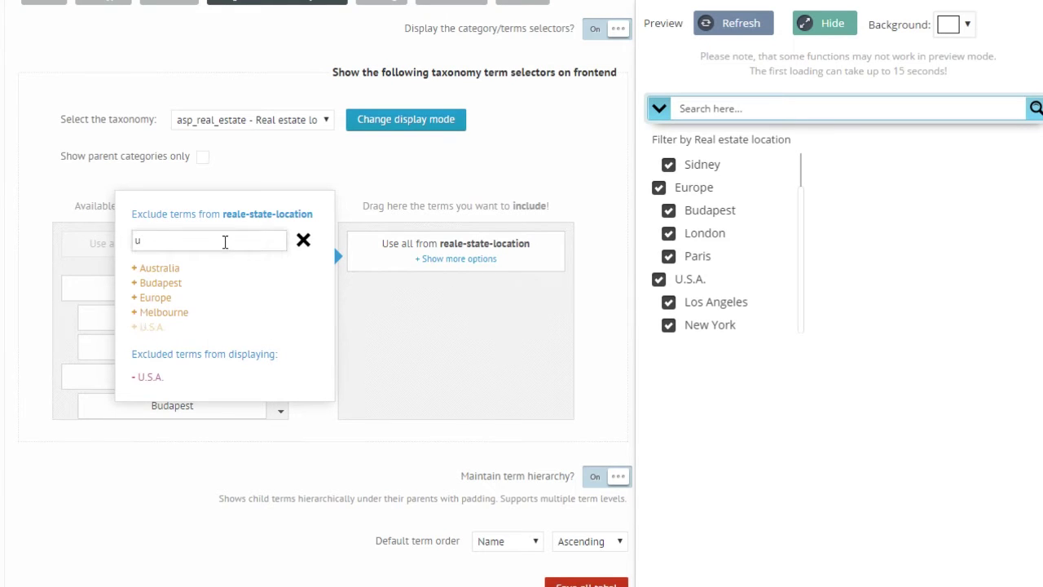
Step: Find the term Los Angeles by searching for "los" and exclude it from displaying
drag(223, 240, 104, 236)
text(los)
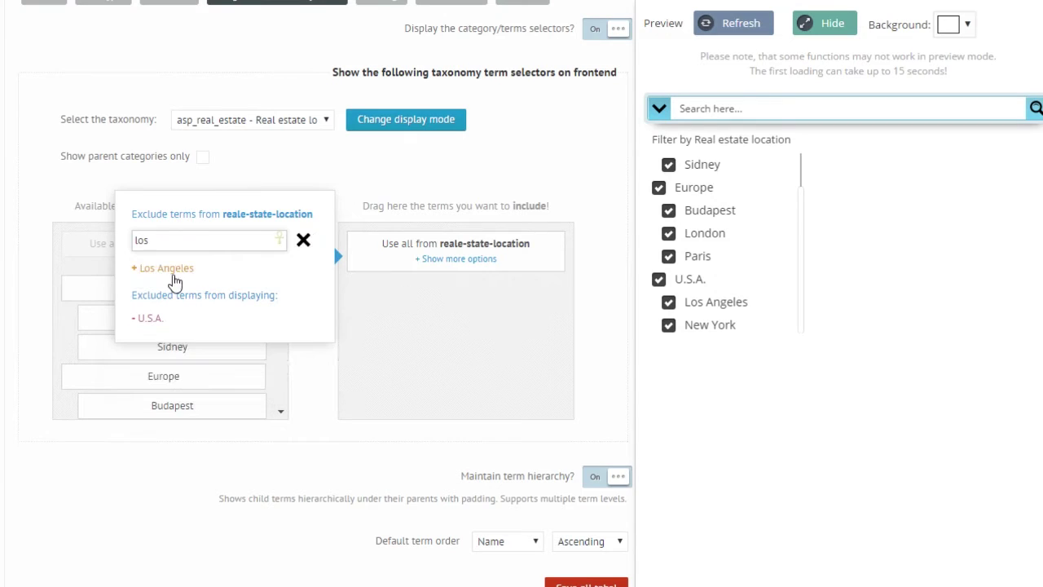
click(153, 269)
Step: Search the exclusion list for "new", exclude New York from displaying, and refresh the preview
drag(180, 244, 75, 248)
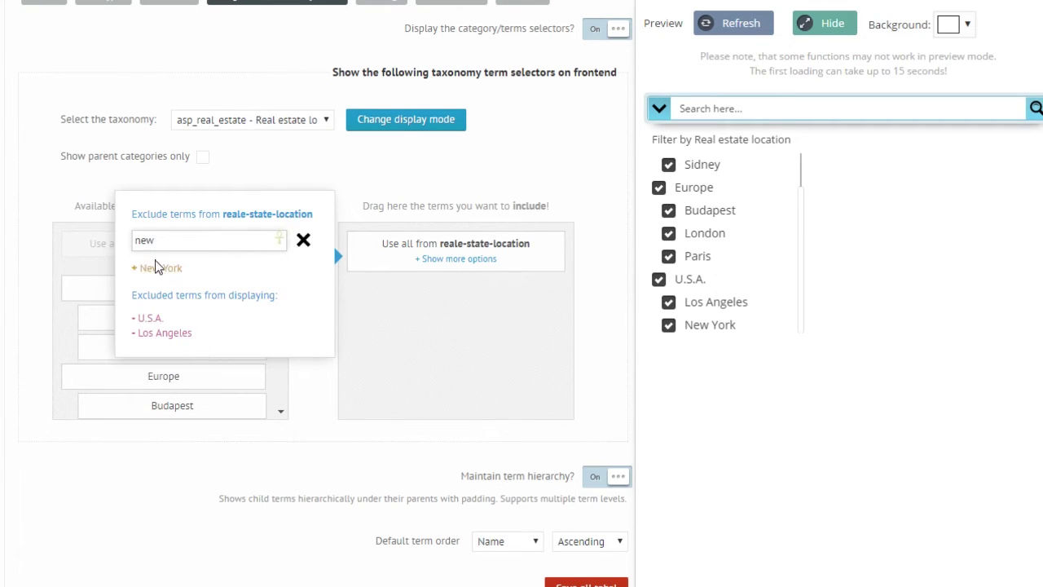
click(157, 268)
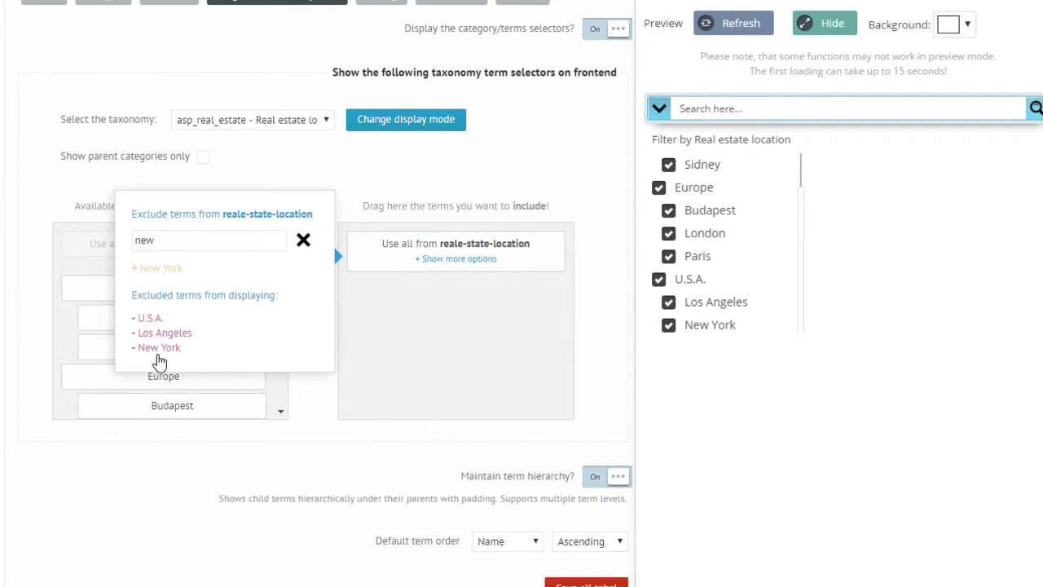
click(732, 29)
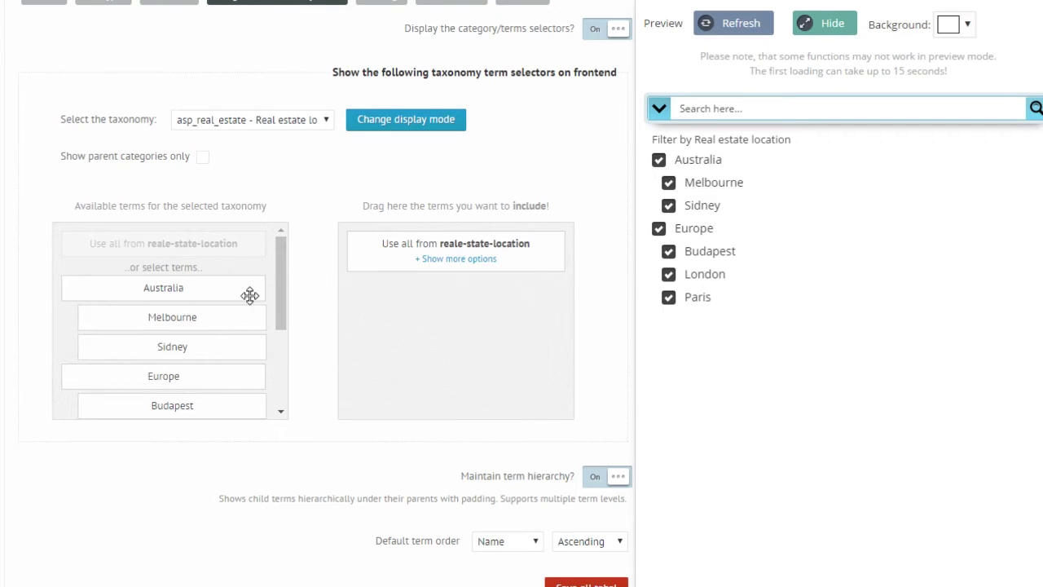
scroll(277, 291, down, 2)
scroll(277, 291, up, 2)
mouse_move(400, 239)
mouse_down()
mouse_move(405, 302)
mouse_move(396, 294)
mouse_move(408, 244)
mouse_up()
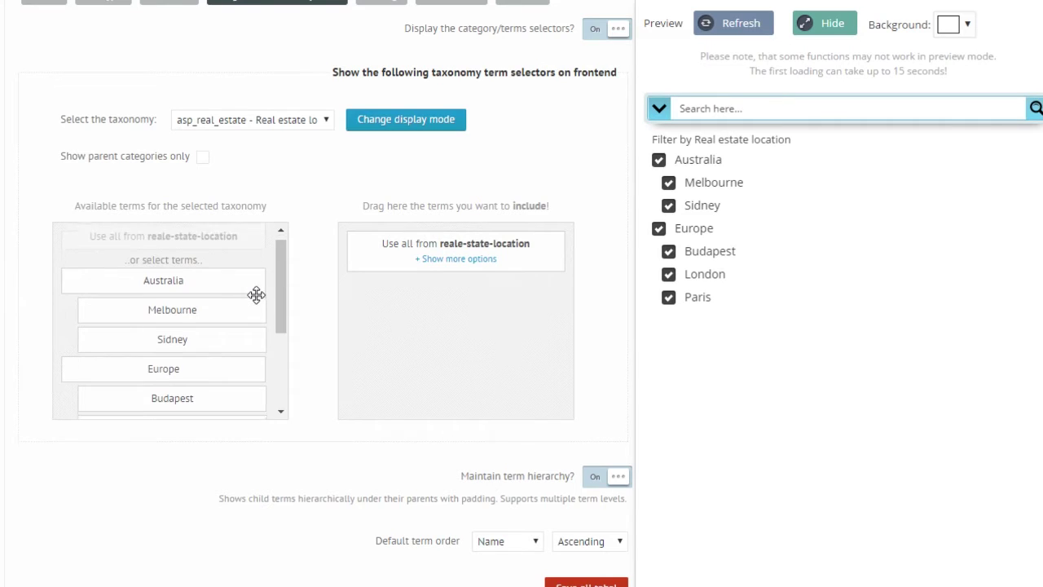
scroll(256, 298, down, 3)
scroll(256, 301, up, 2)
scroll(226, 272, up, 2)
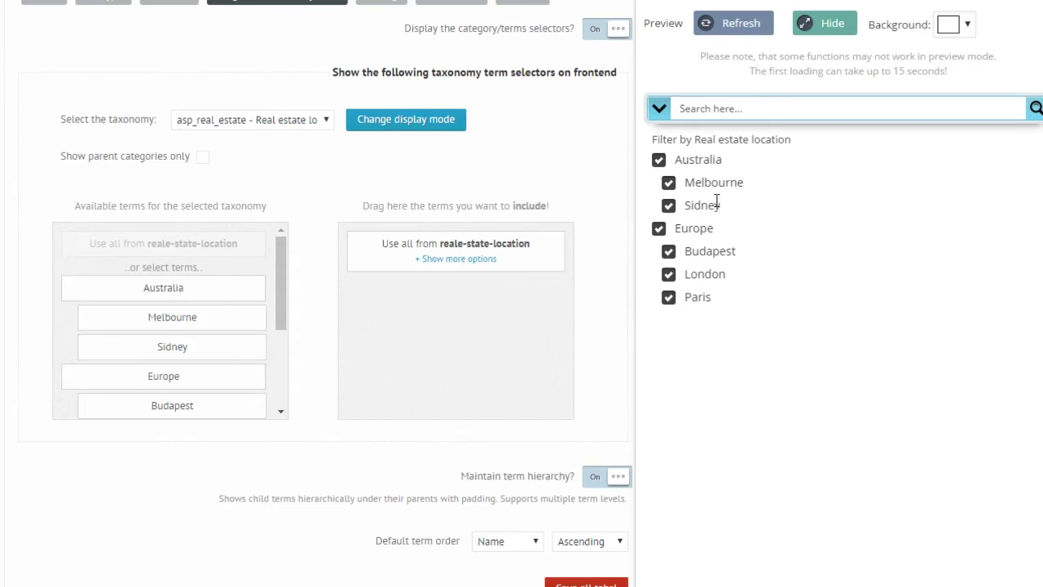
Step: Select the post - Categories taxonomy, include all terms from category below reale-state-location, and refresh the preview
click(298, 123)
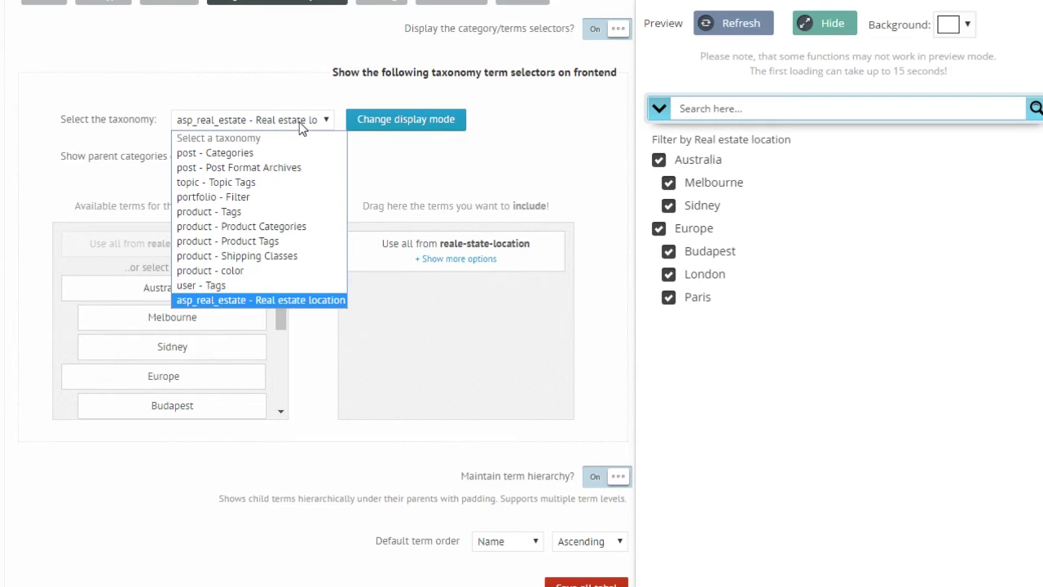
click(211, 152)
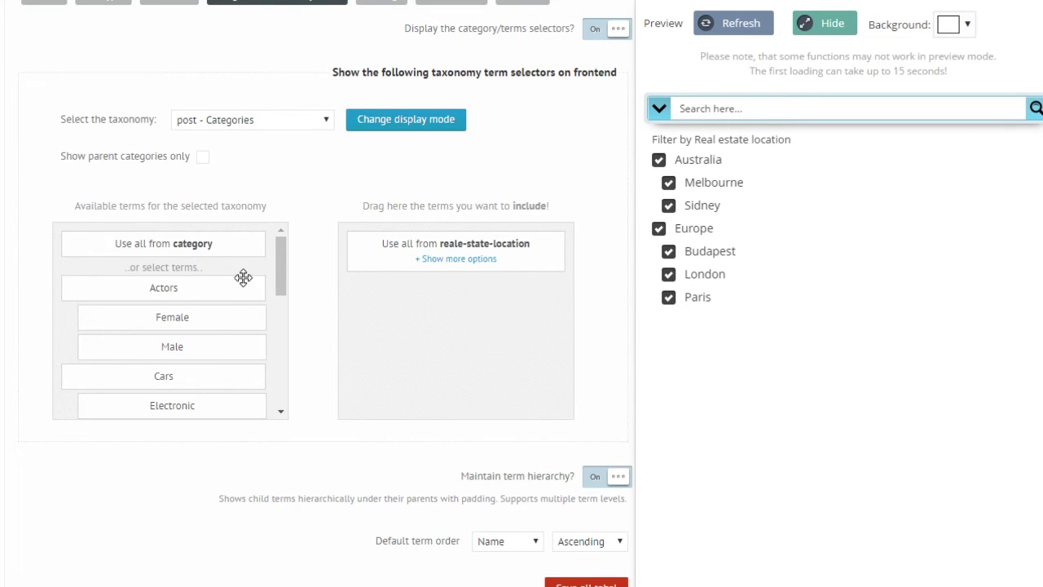
scroll(249, 290, down, 1)
scroll(229, 289, down, 8)
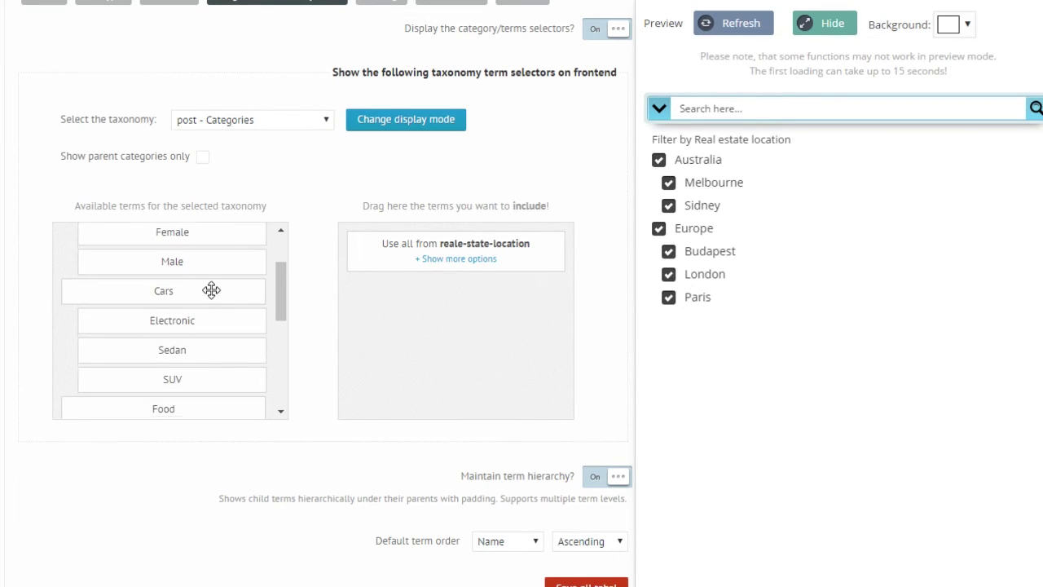
scroll(200, 326, down, 4)
scroll(196, 318, up, 10)
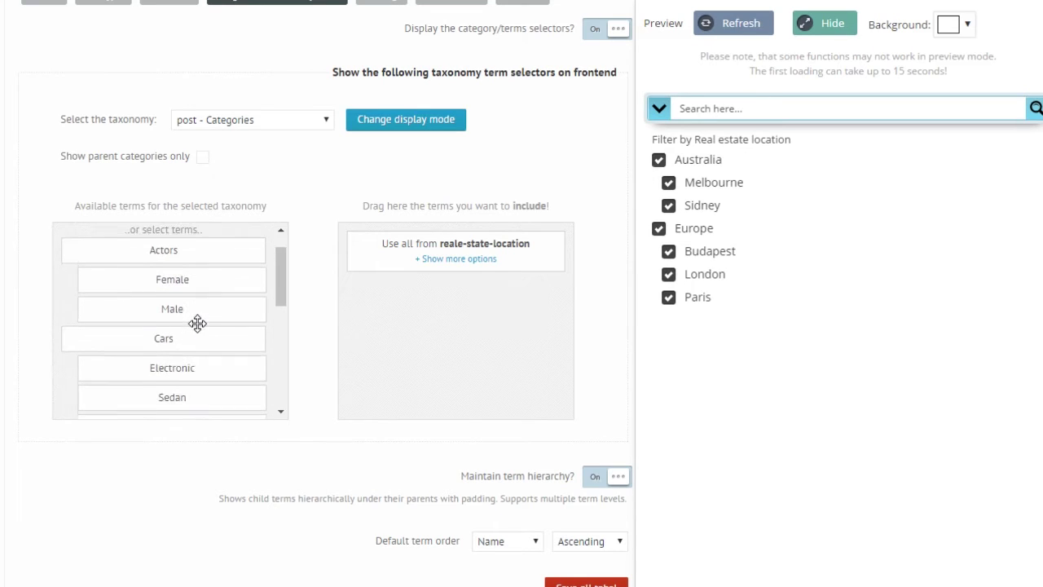
drag(142, 238, 487, 334)
click(736, 23)
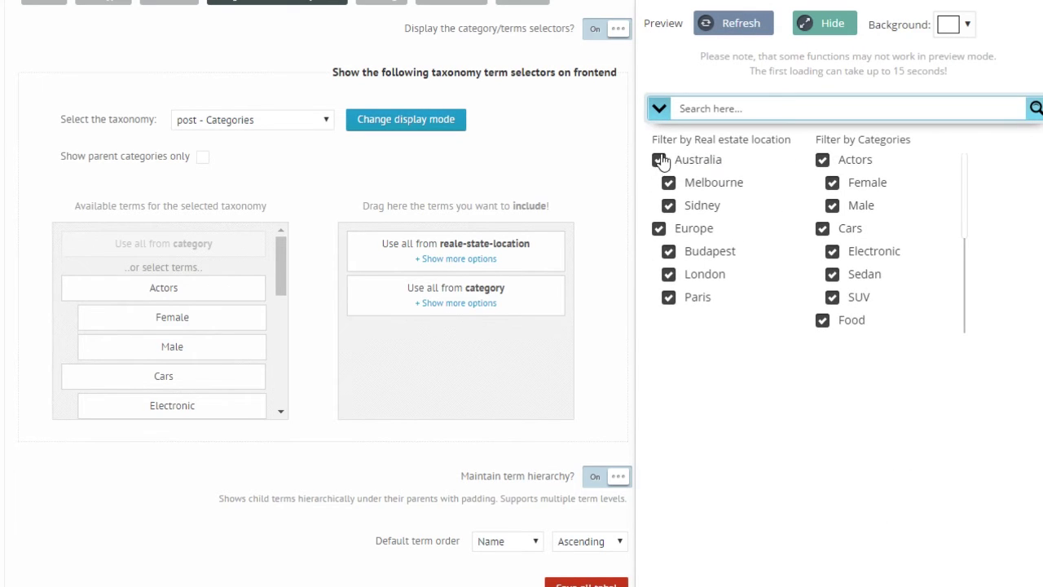
scroll(919, 228, down, 3)
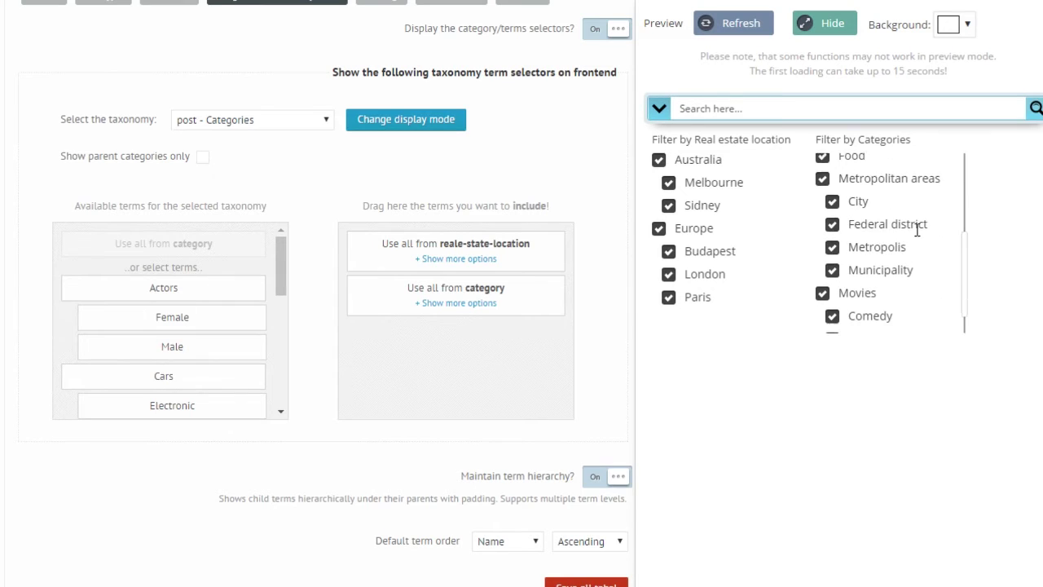
scroll(919, 233, up, 3)
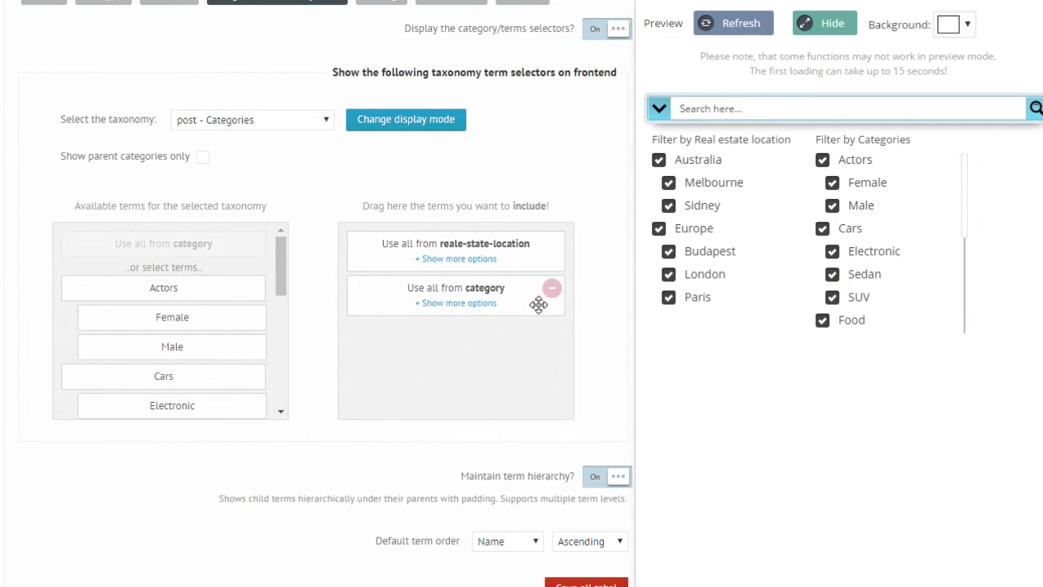
Step: Look at the exclusion options of the included category entry and the remaining category terms in the preview
click(458, 304)
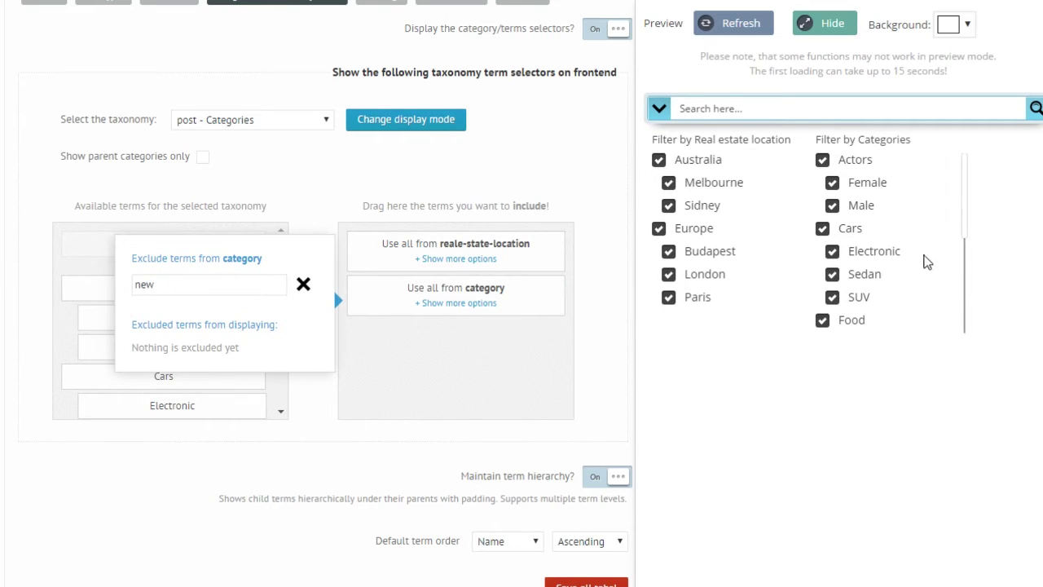
scroll(897, 262, down, 5)
scroll(435, 375, up, 2)
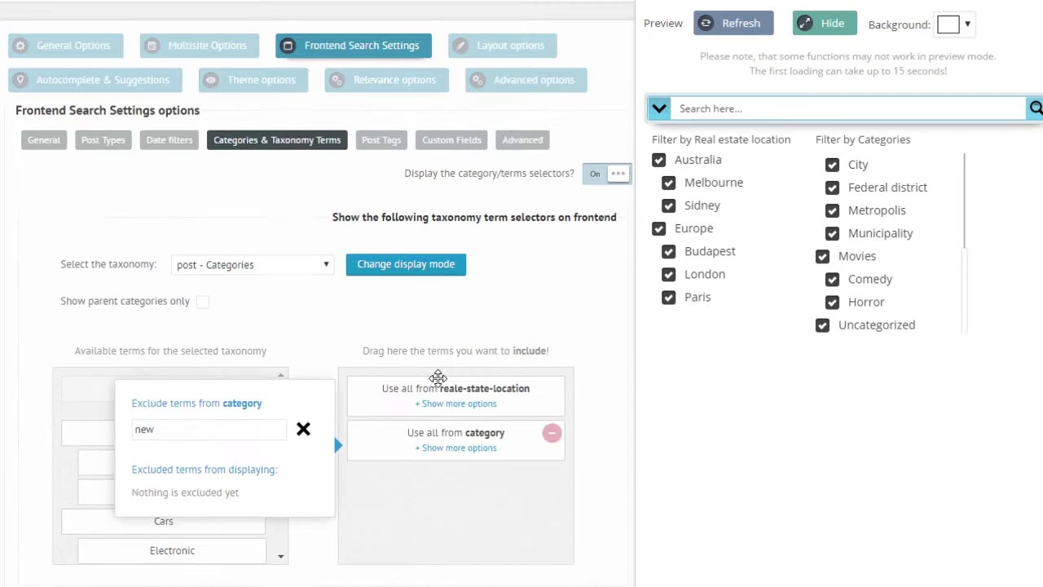
scroll(461, 514, down, 1)
click(473, 479)
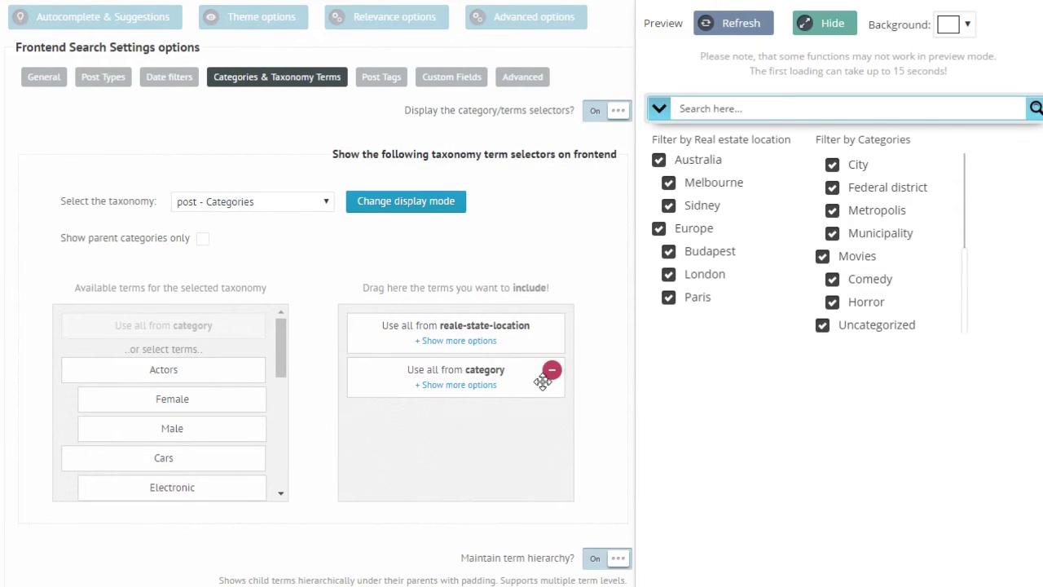
Step: Move the included category entry above reale-state-location and refresh the preview
drag(497, 373, 510, 322)
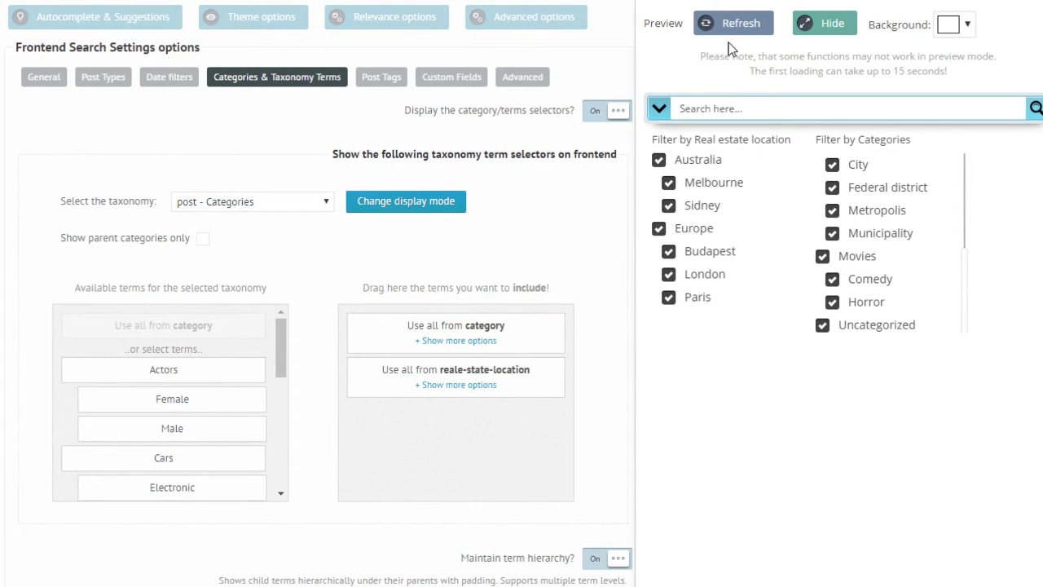
click(748, 31)
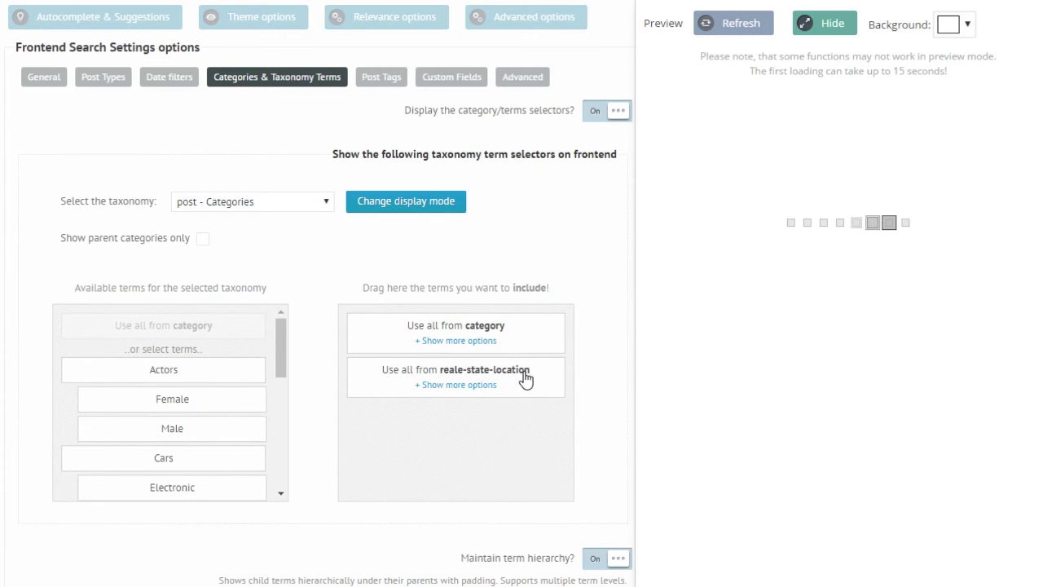
scroll(778, 220, down, 5)
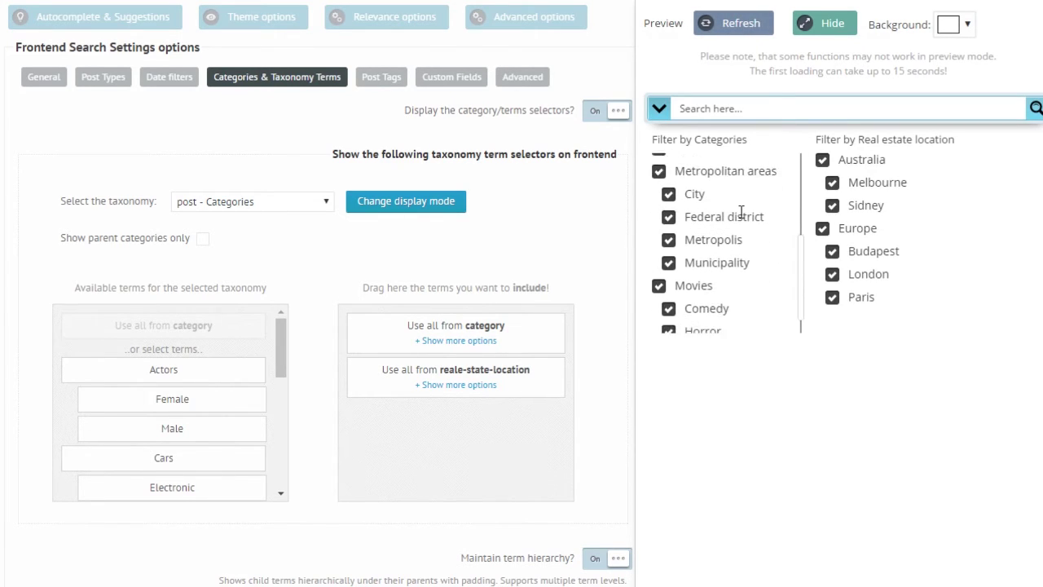
scroll(740, 216, up, 5)
Step: Remove the reale-state-location entry from the included terms
mouse_move(472, 371)
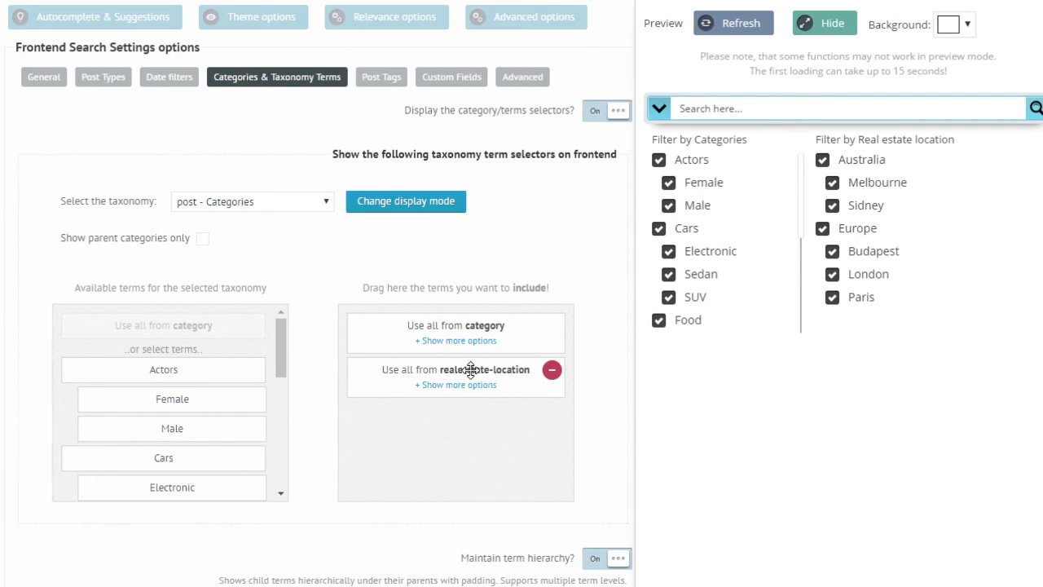
click(552, 372)
scroll(274, 342, down, 2)
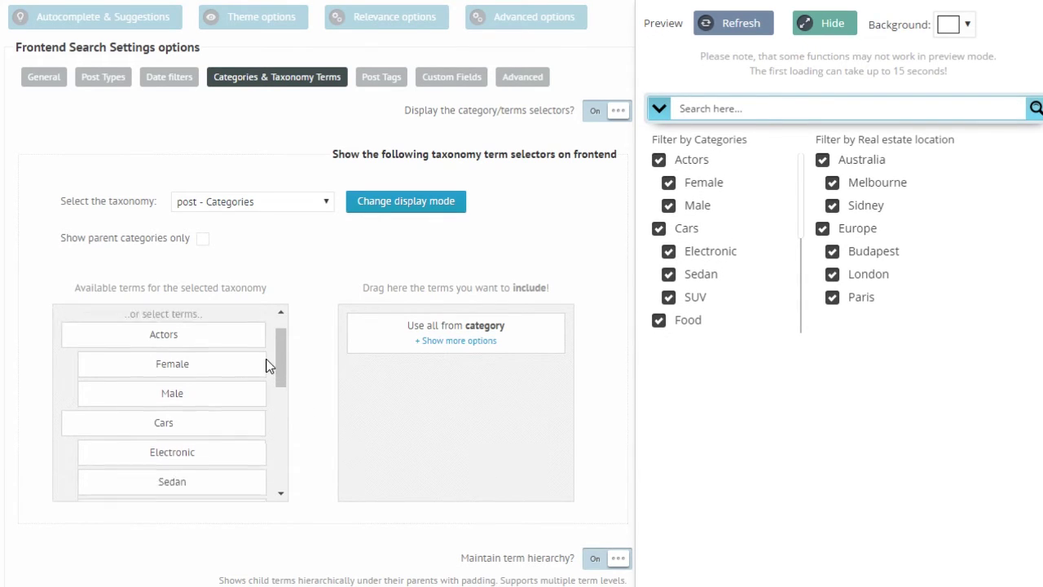
scroll(266, 356, up, 2)
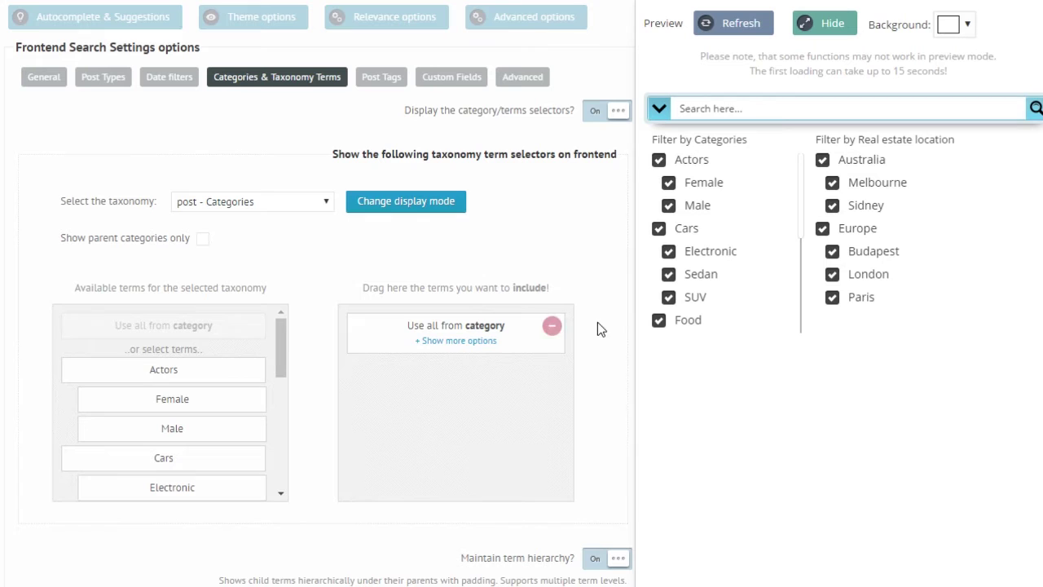
Step: Include all terms from the Real estate location taxonomy below category again, and switch the taxonomy back to post - Categories
click(301, 205)
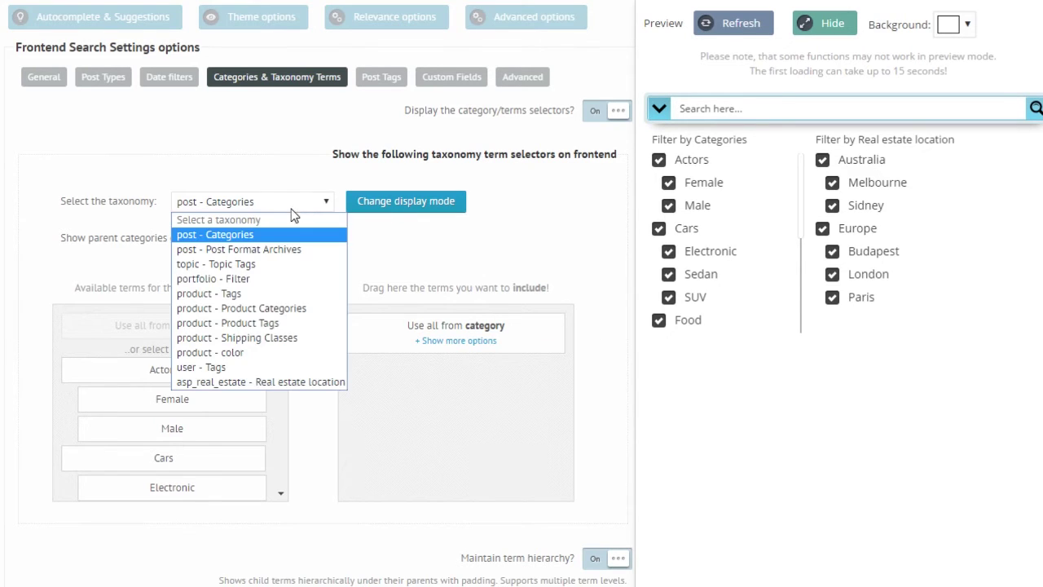
click(244, 379)
drag(197, 326, 489, 379)
click(283, 207)
click(242, 235)
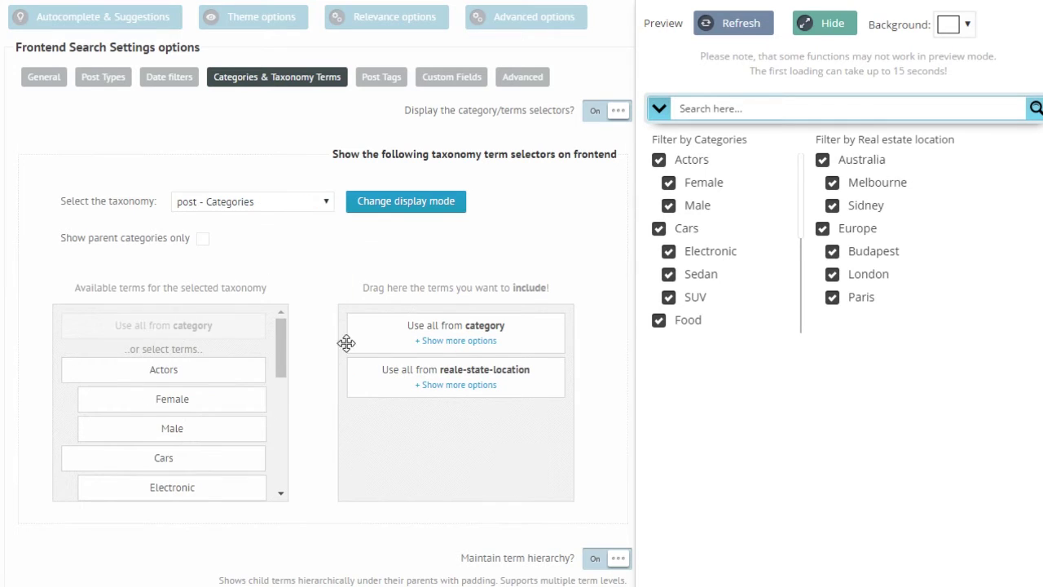
Step: Replace the included category entry with the terms Actors, Female and Male above reale-state-location, and refresh the preview
click(552, 325)
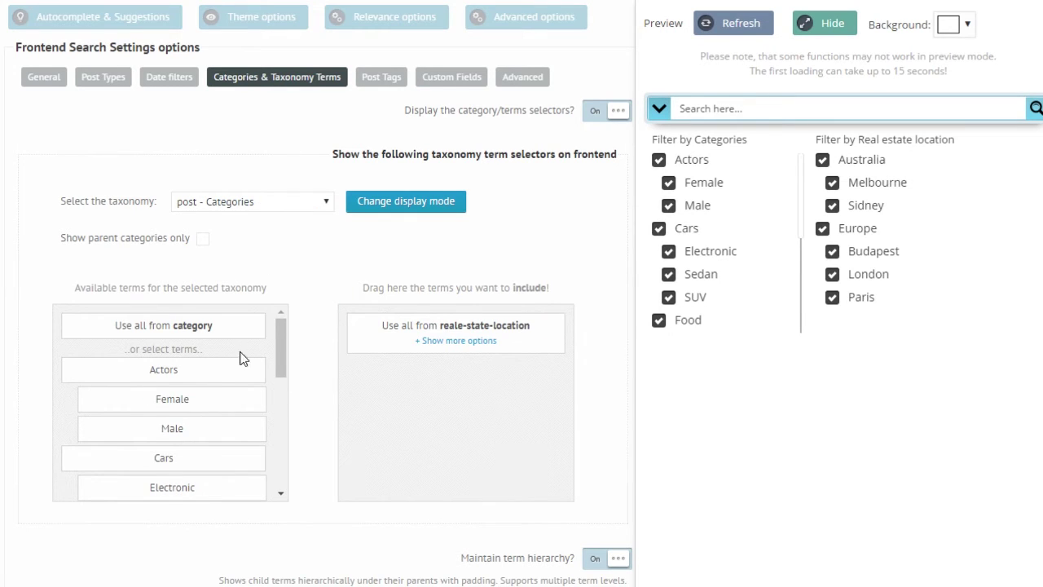
click(184, 371)
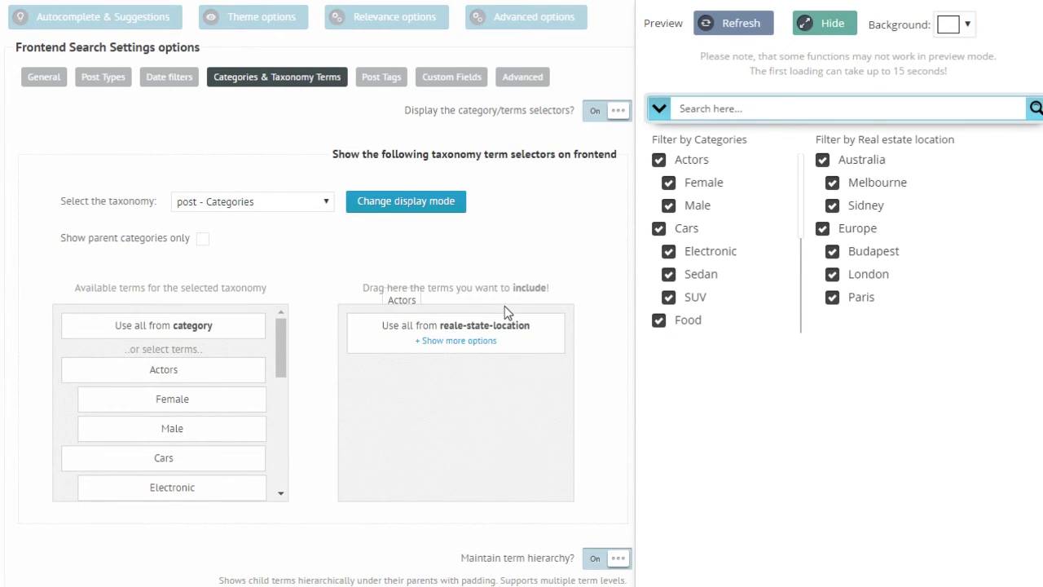
click(185, 395)
drag(156, 426, 424, 383)
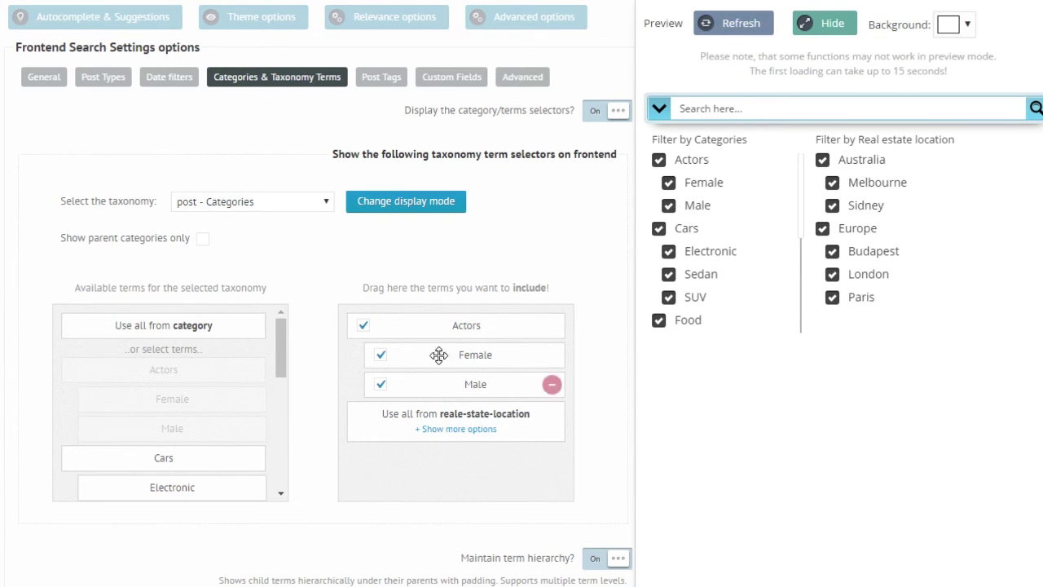
click(731, 37)
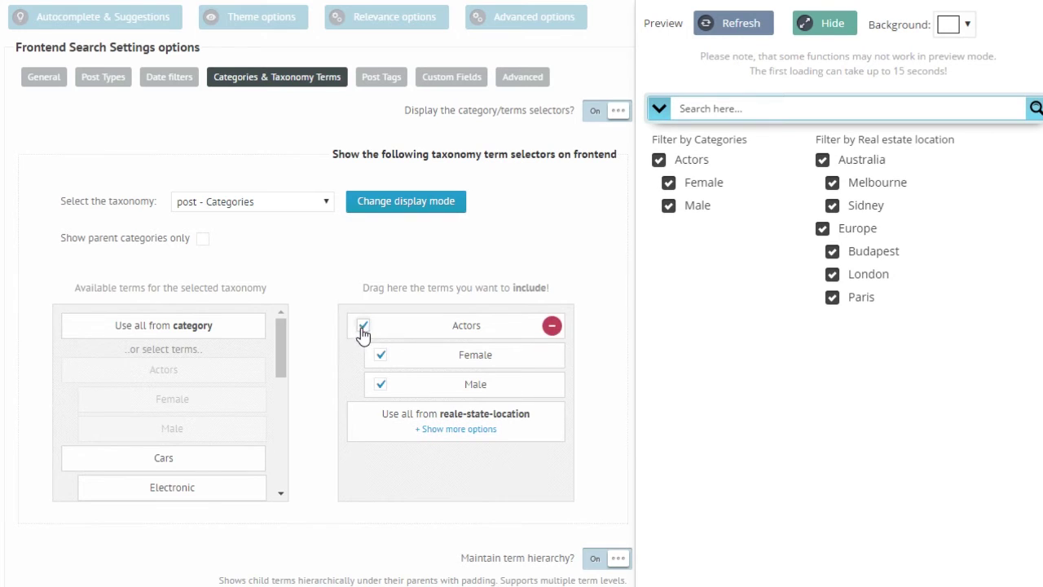
Step: Uncheck the included terms Female and Male under Actors, and check both again
click(381, 384)
click(380, 355)
click(379, 355)
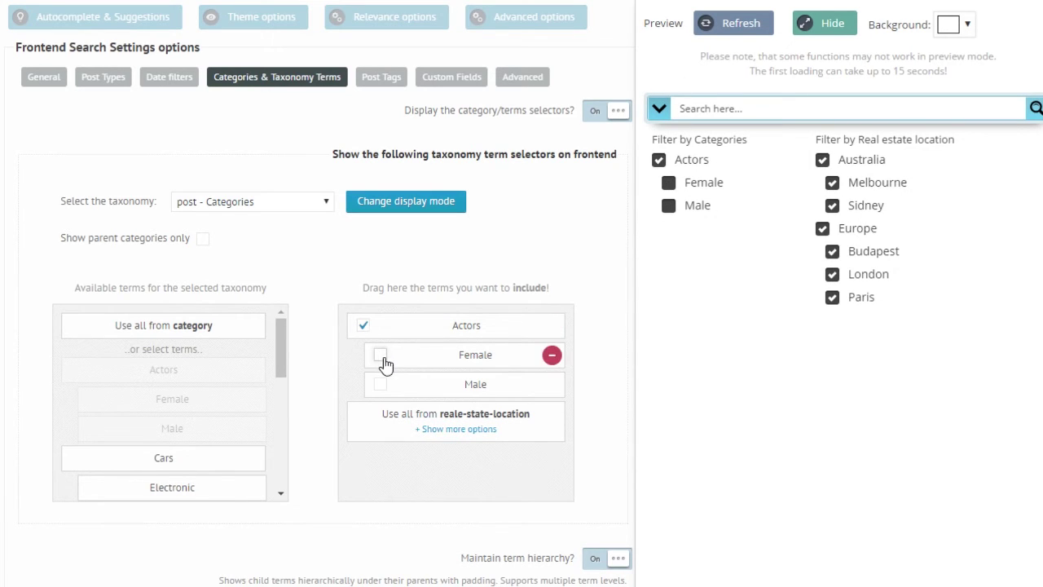
click(380, 384)
Step: Turn off separate filter boxes per taxonomy in the display mode settings and refresh the preview
click(314, 208)
click(452, 245)
click(390, 206)
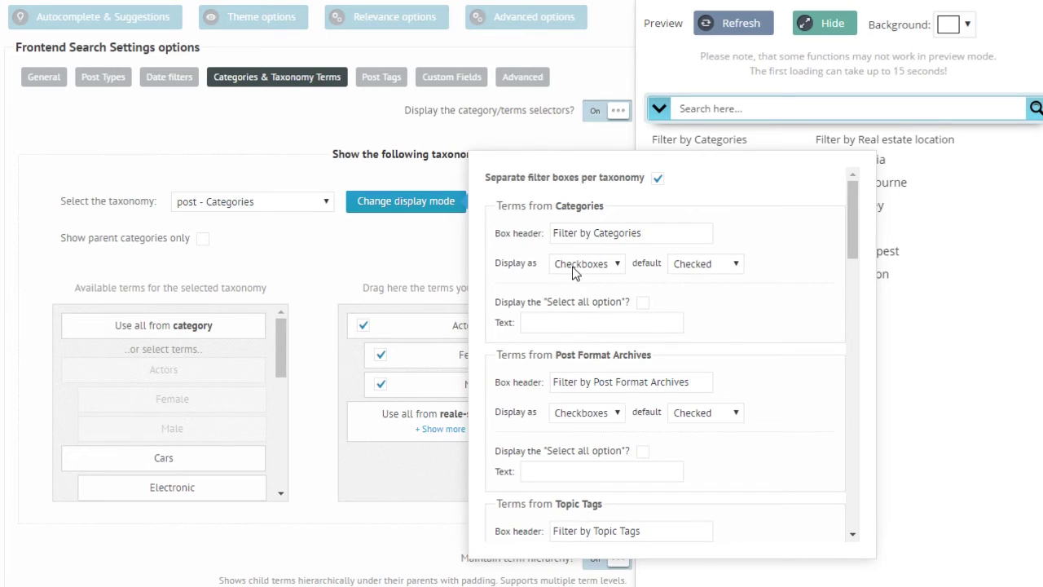
scroll(716, 256, down, 10)
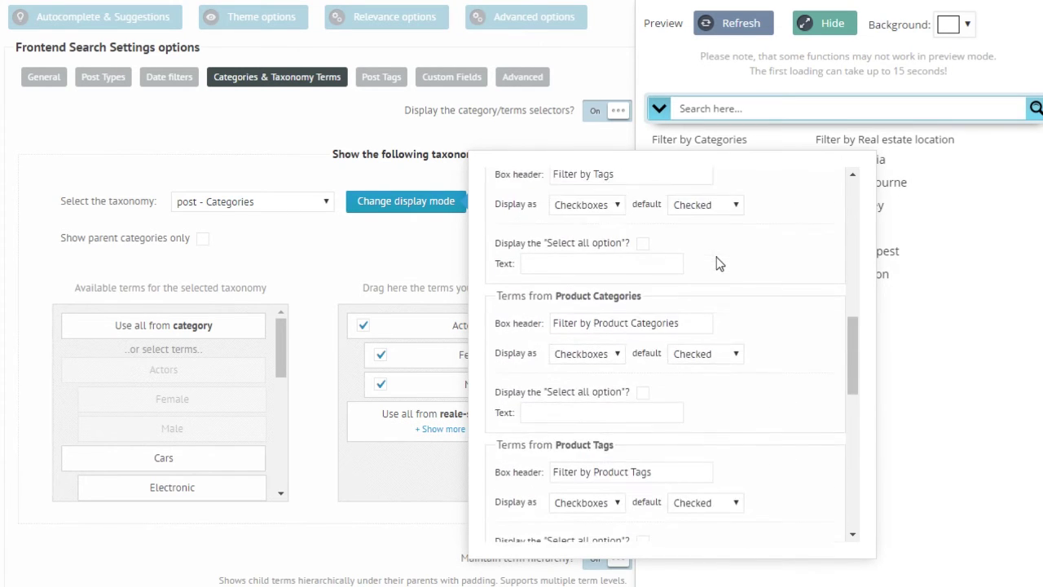
scroll(716, 263, up, 12)
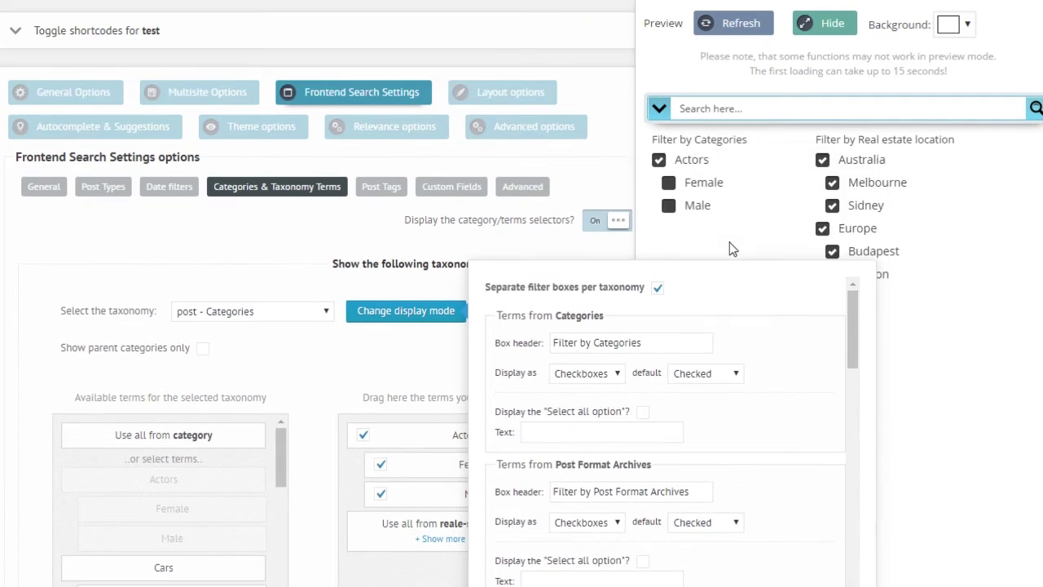
scroll(750, 298, down, 10)
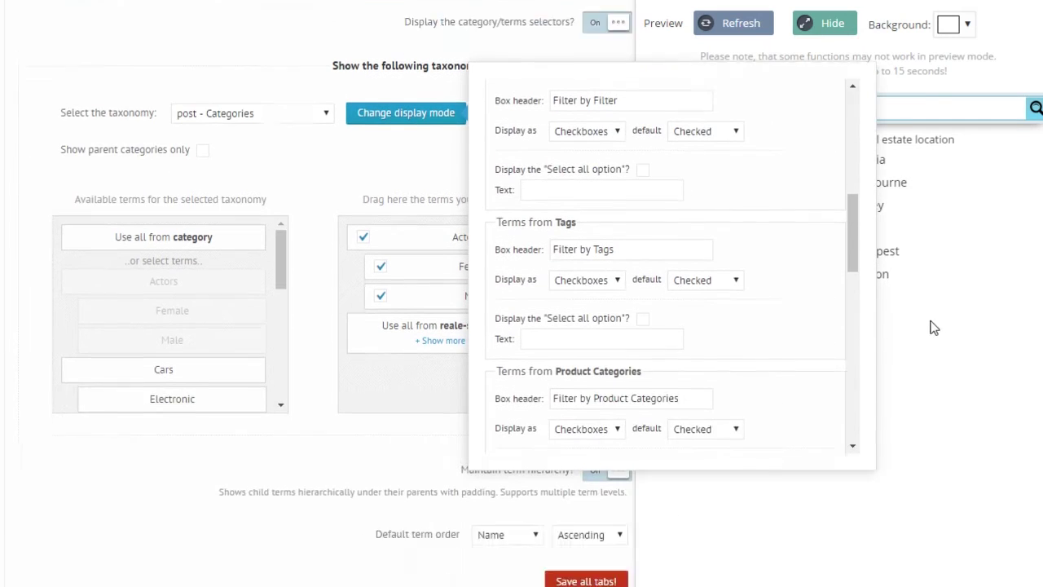
scroll(764, 232, up, 8)
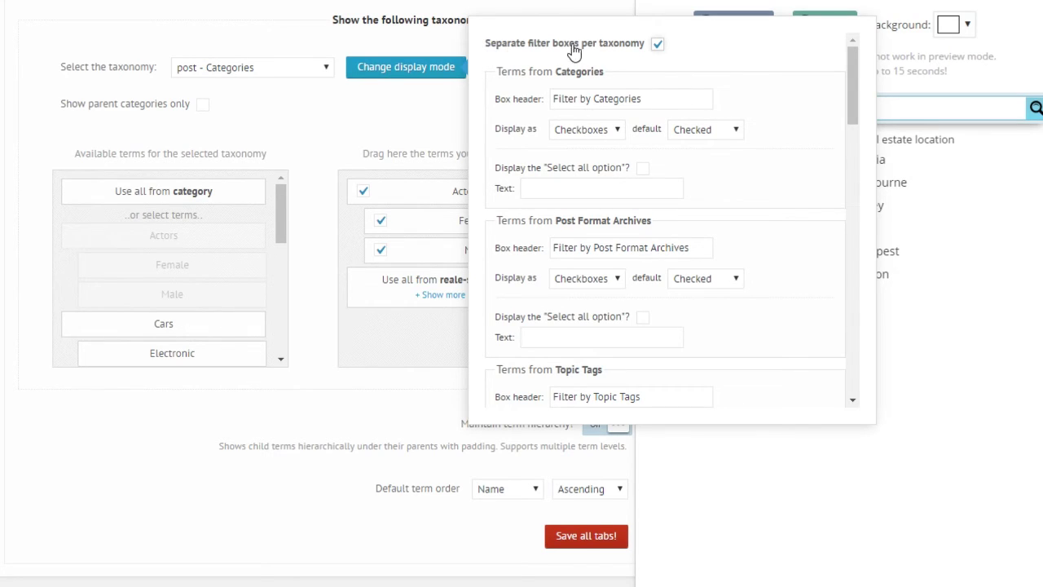
click(660, 50)
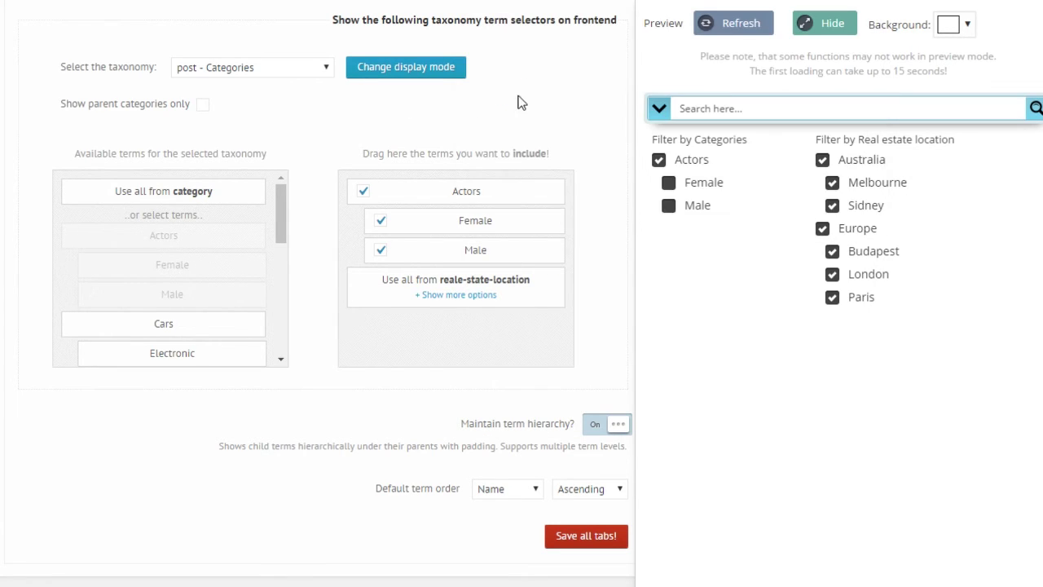
click(709, 23)
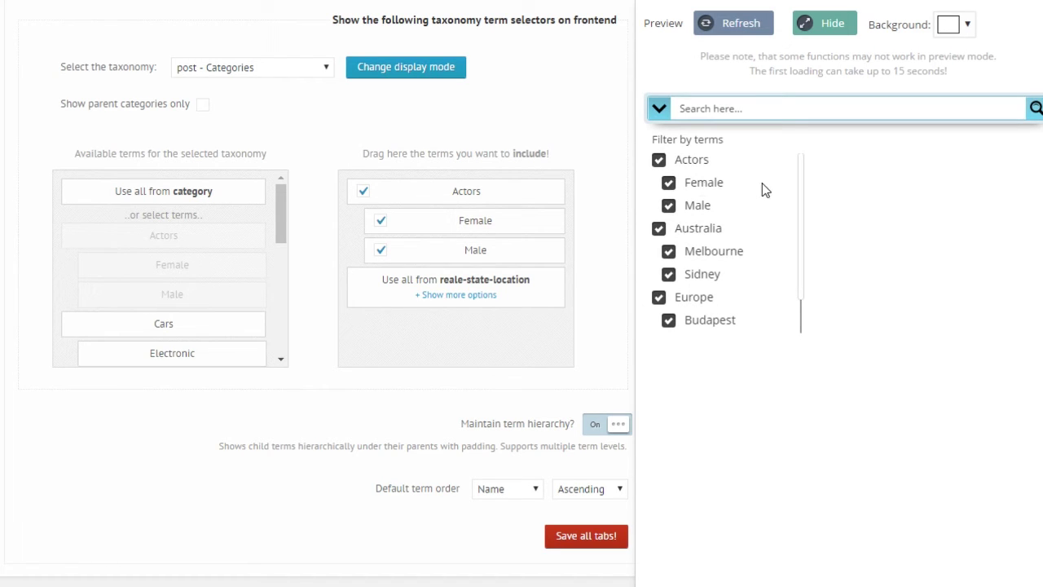
Step: Compare the combined term filter box in the preview with its display mode settings, checking the listed terms and the box header
scroll(762, 182, down, 1)
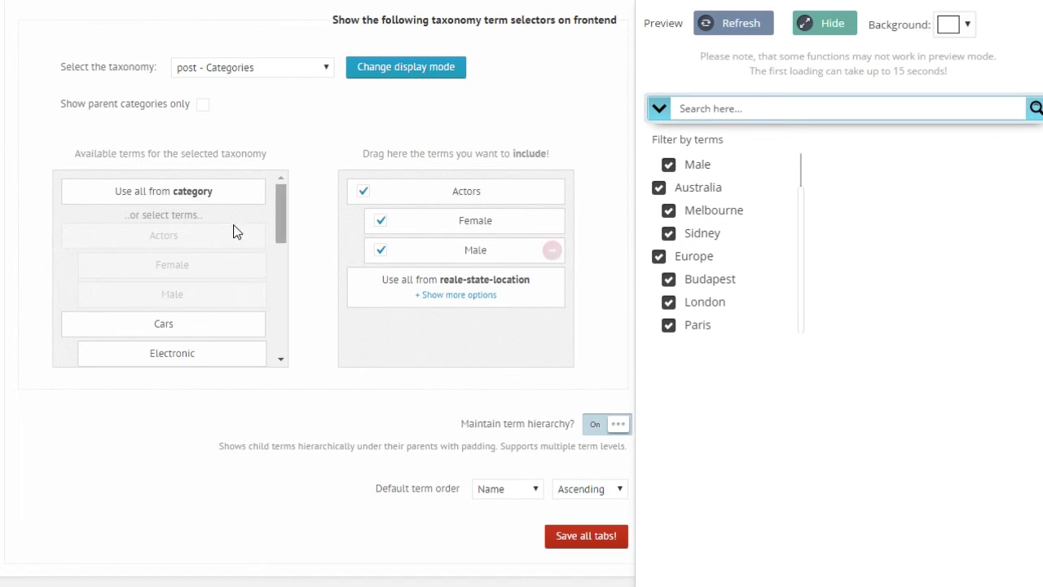
scroll(766, 279, up, 1)
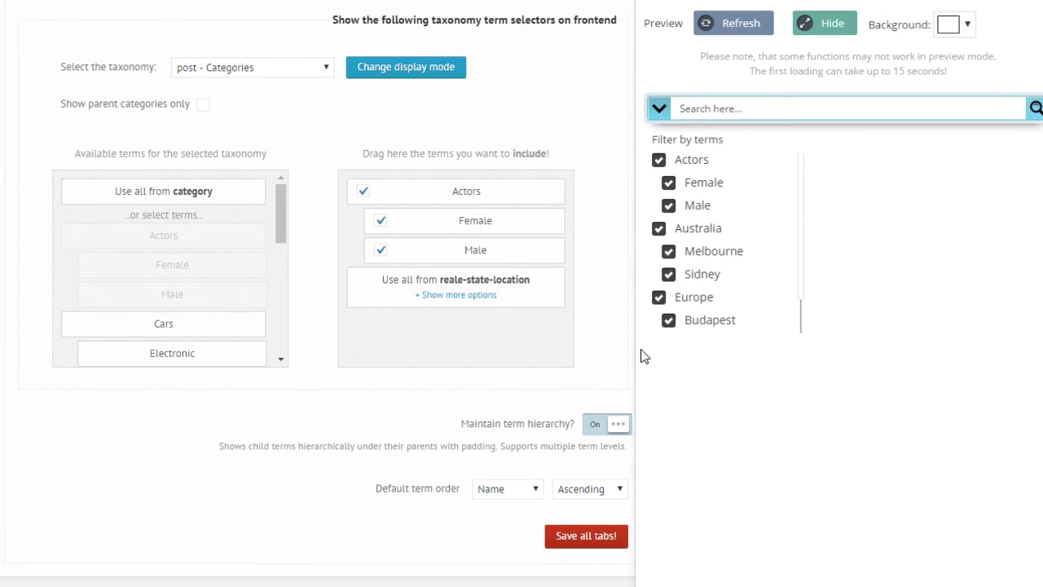
click(459, 80)
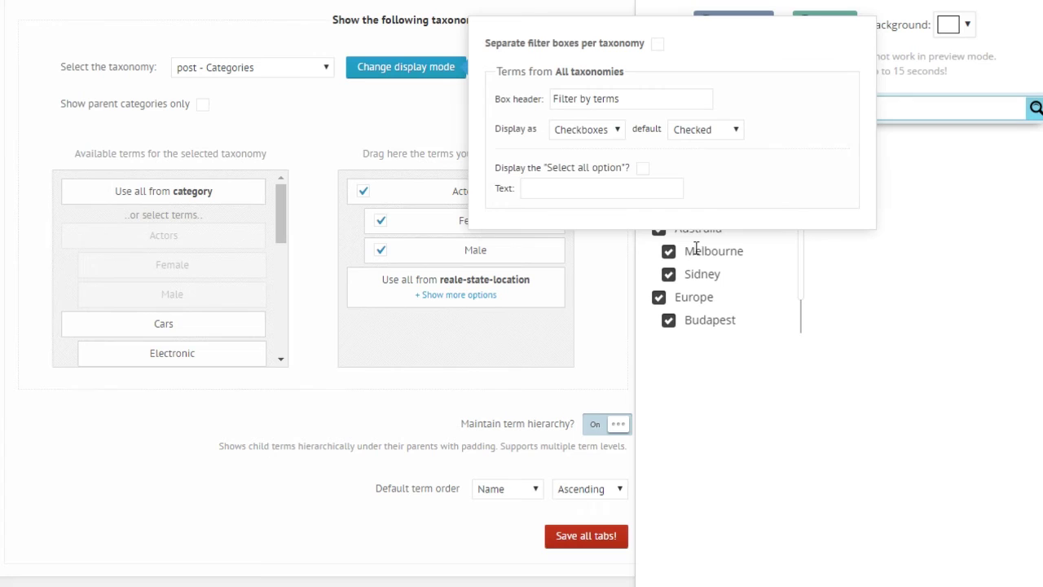
scroll(767, 275, down, 3)
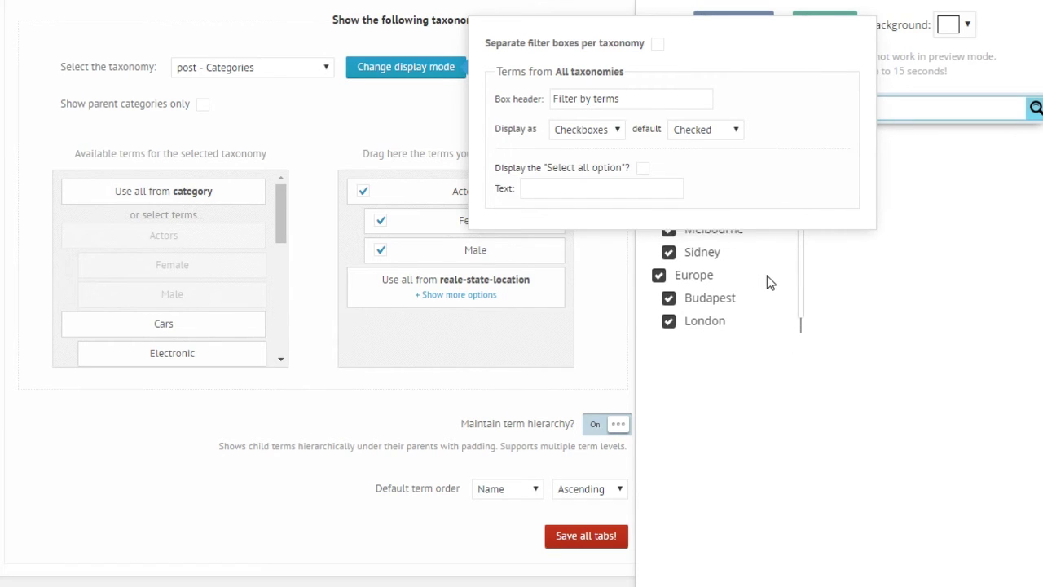
scroll(766, 275, up, 3)
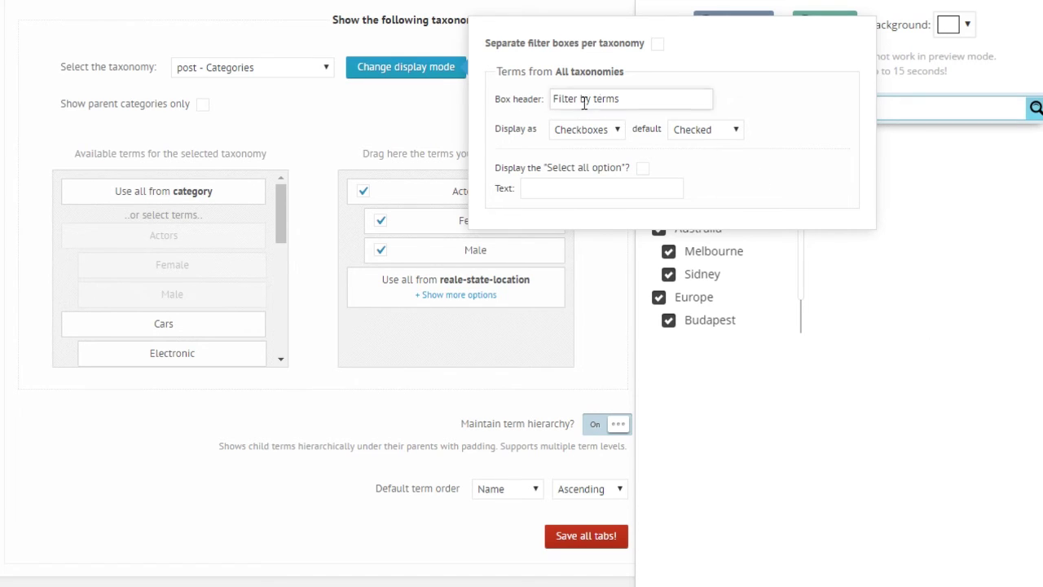
drag(650, 140, 723, 140)
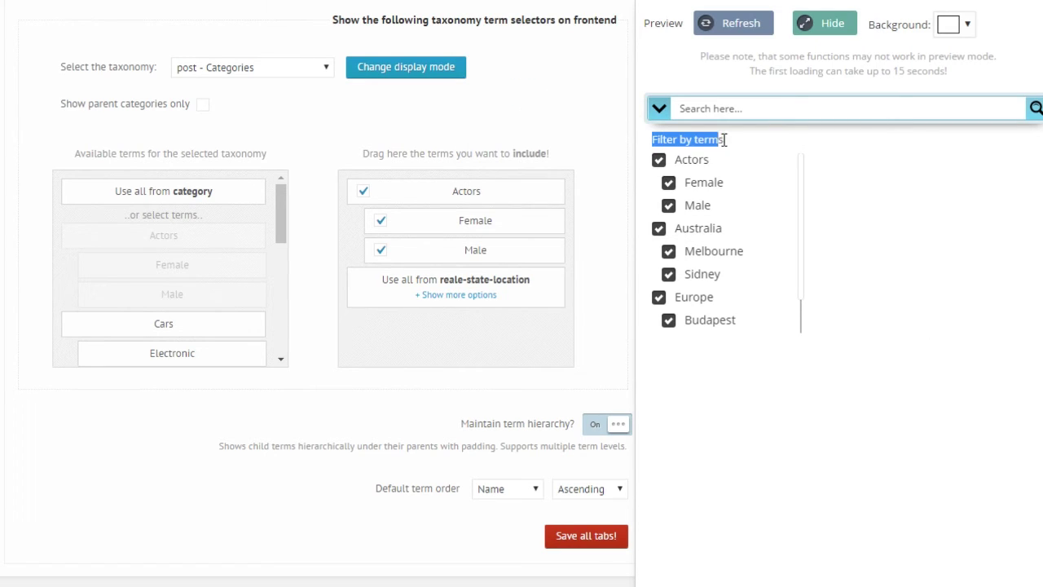
Step: Display the terms from all taxonomies as a Drop-down with First item as the default, and refresh the preview
click(453, 69)
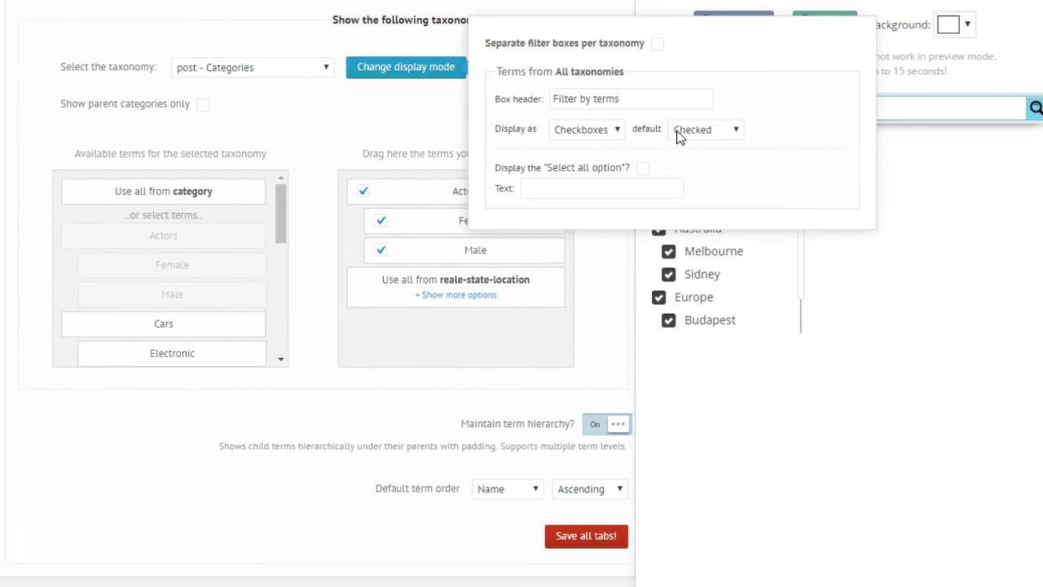
click(594, 131)
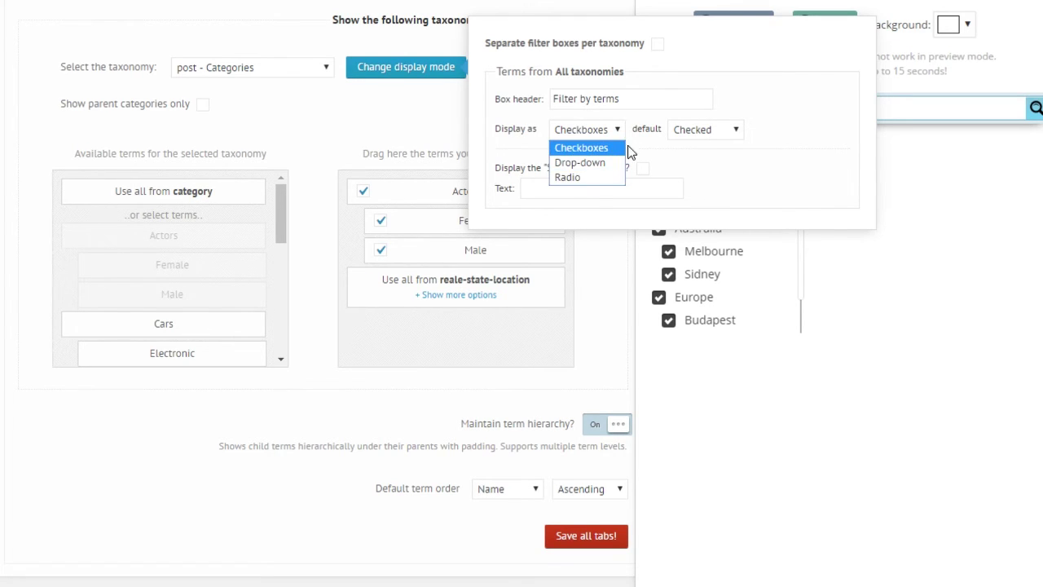
click(706, 131)
click(645, 129)
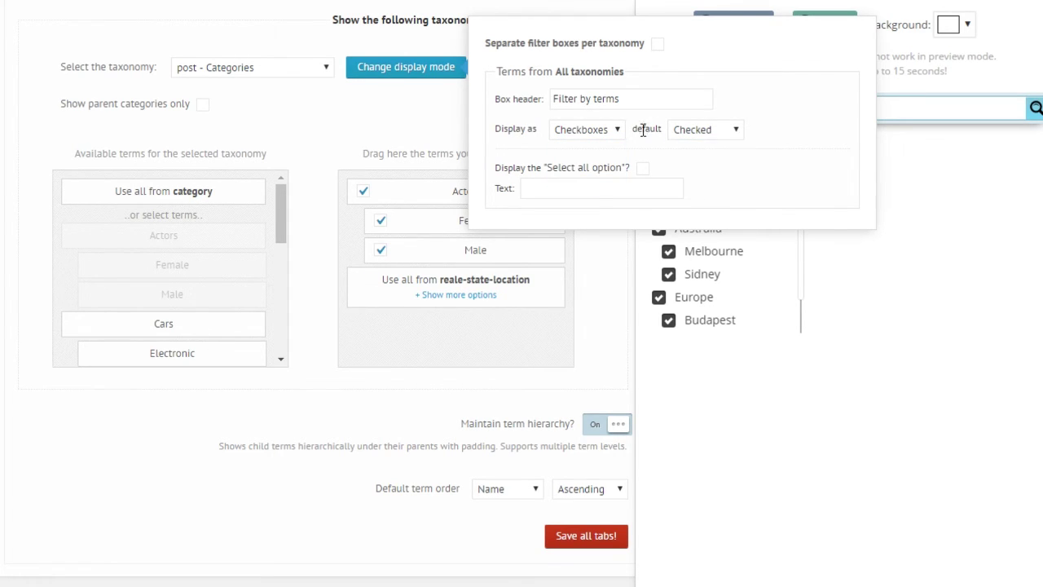
click(596, 131)
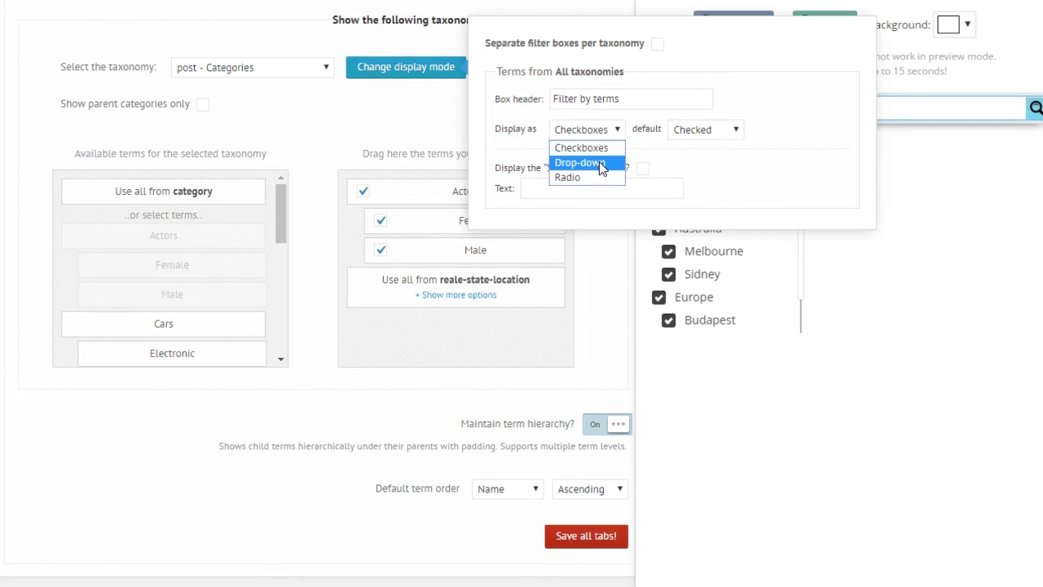
click(600, 162)
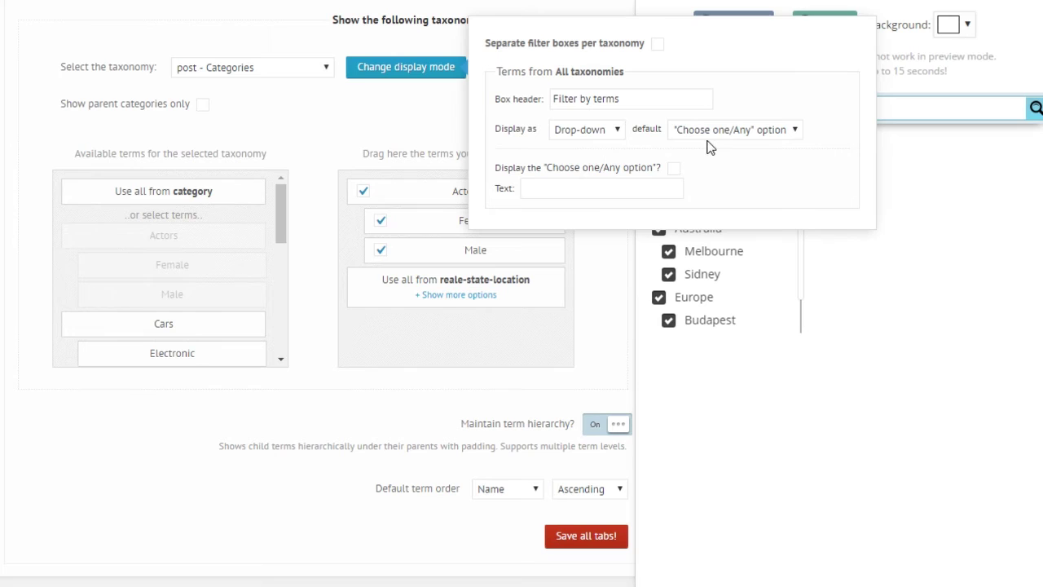
click(765, 128)
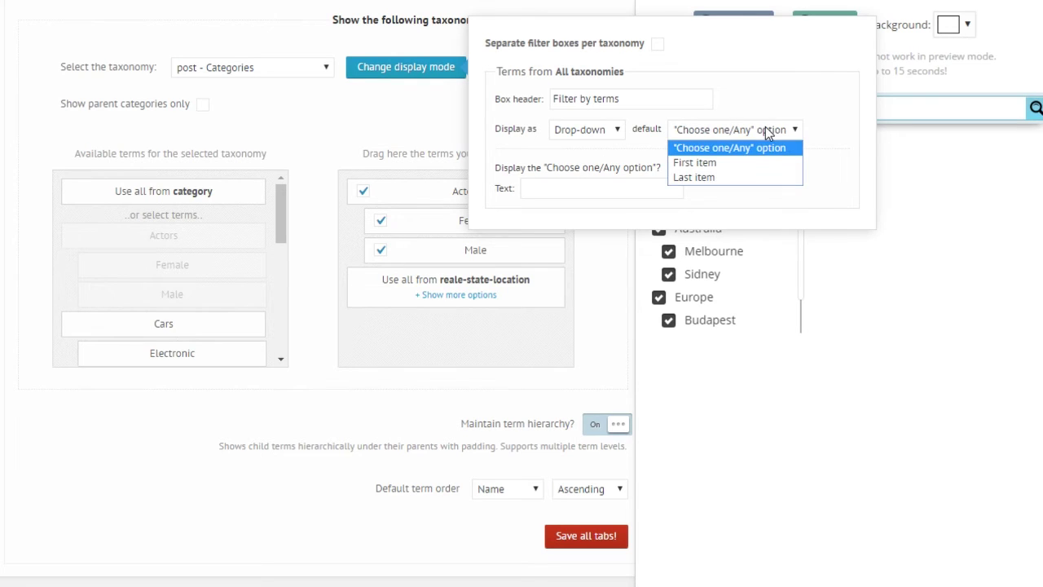
click(712, 163)
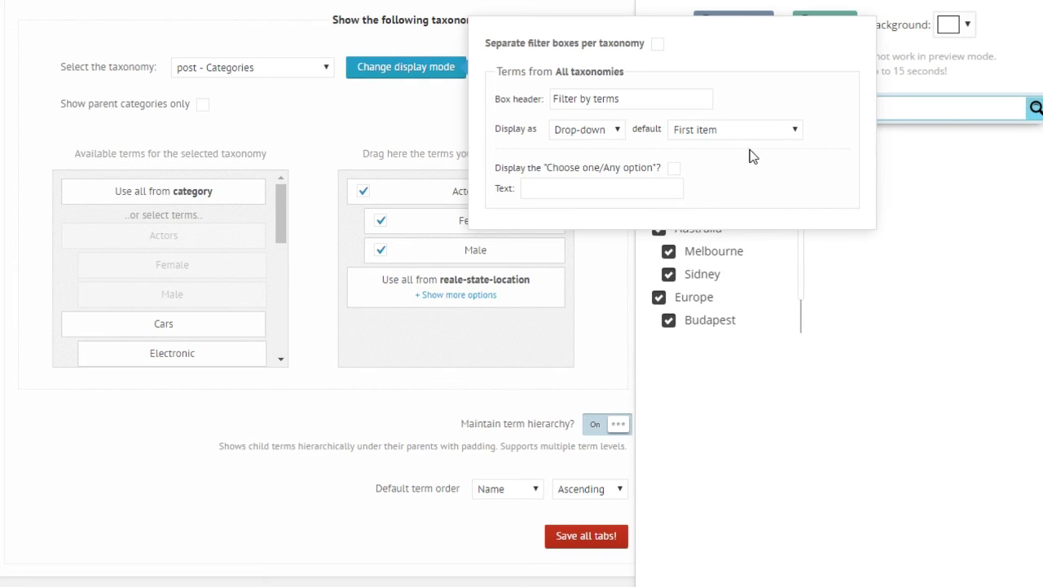
click(758, 386)
click(737, 24)
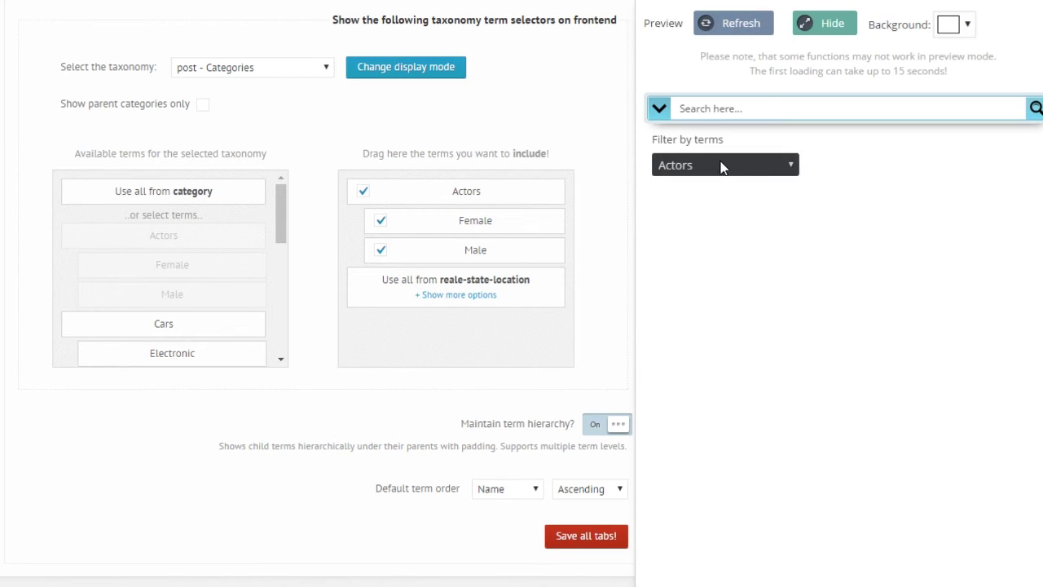
Step: Examine the terms offered by the Filter by terms drop-down in the preview
click(724, 166)
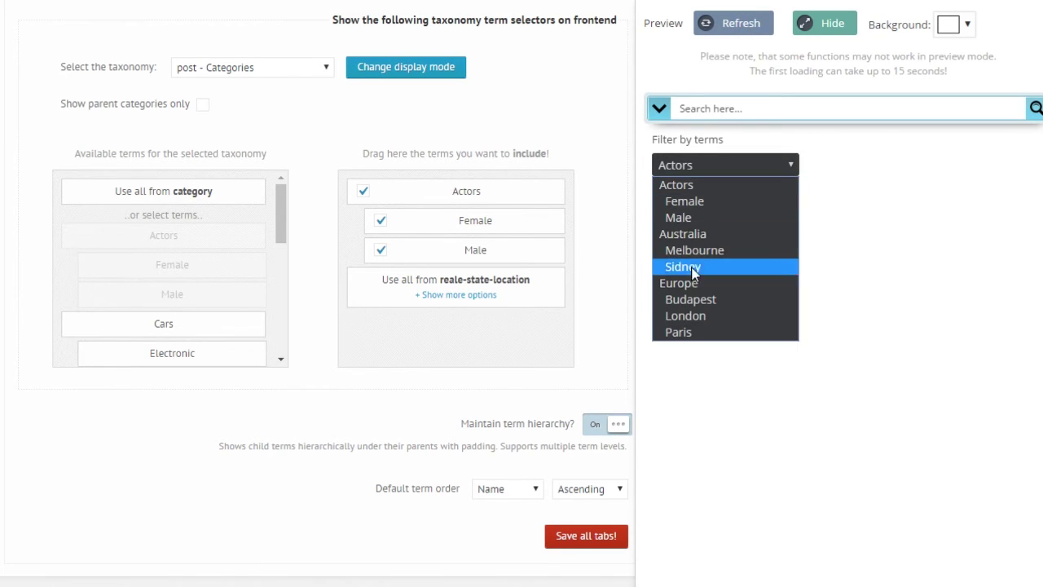
click(737, 165)
click(775, 165)
click(753, 176)
click(698, 163)
click(698, 163)
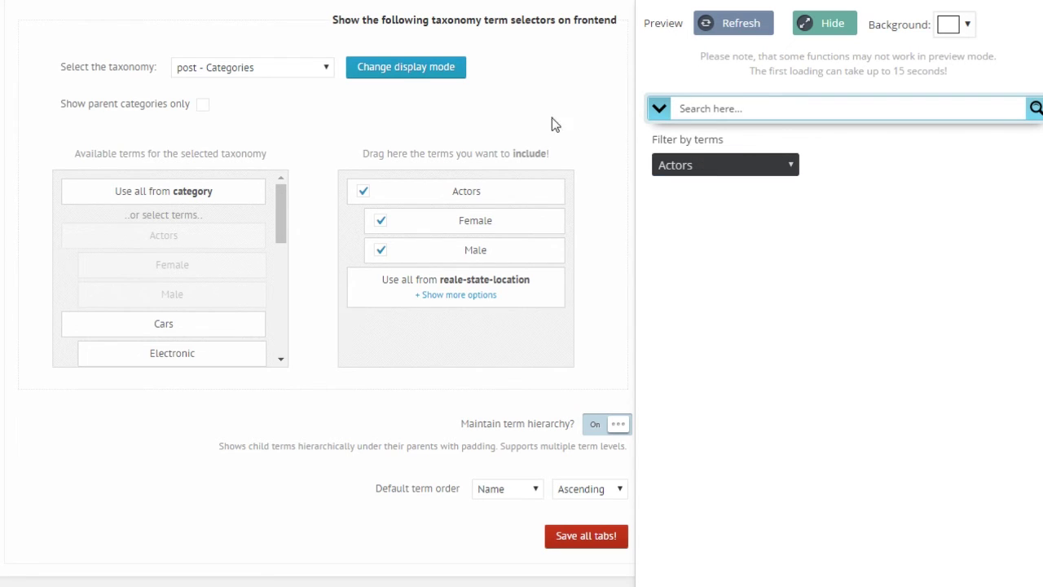
Step: Try separate filter boxes per taxonomy in the refreshed preview, and switch back to the combined box for all taxonomies
click(400, 78)
click(657, 46)
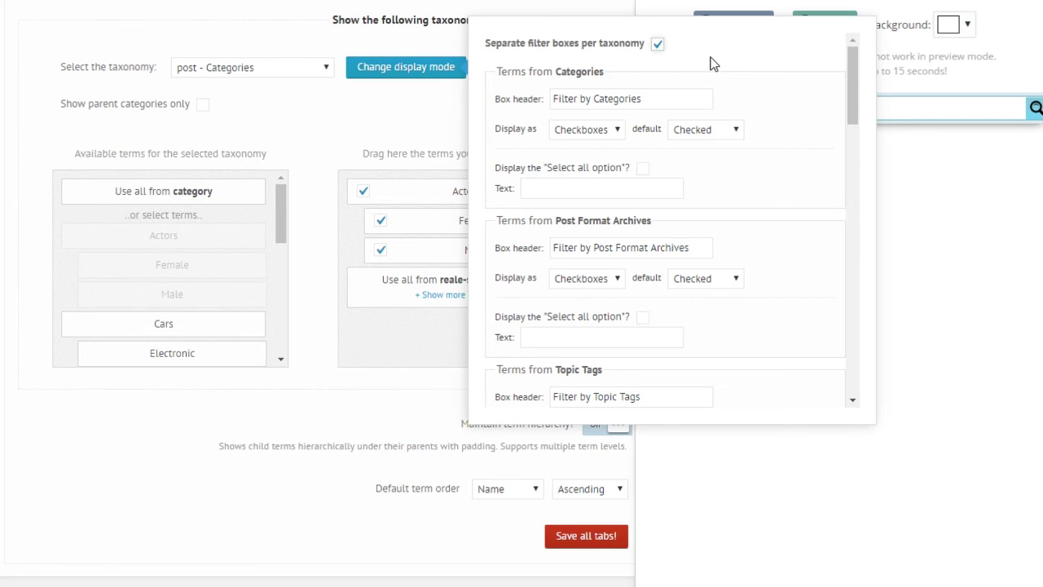
click(778, 454)
click(733, 23)
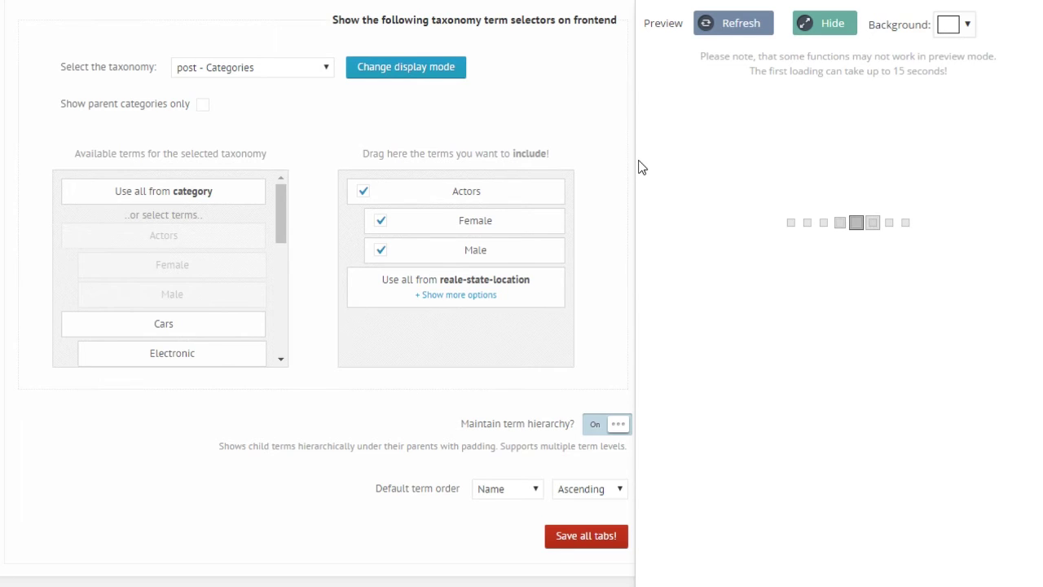
click(425, 69)
click(657, 45)
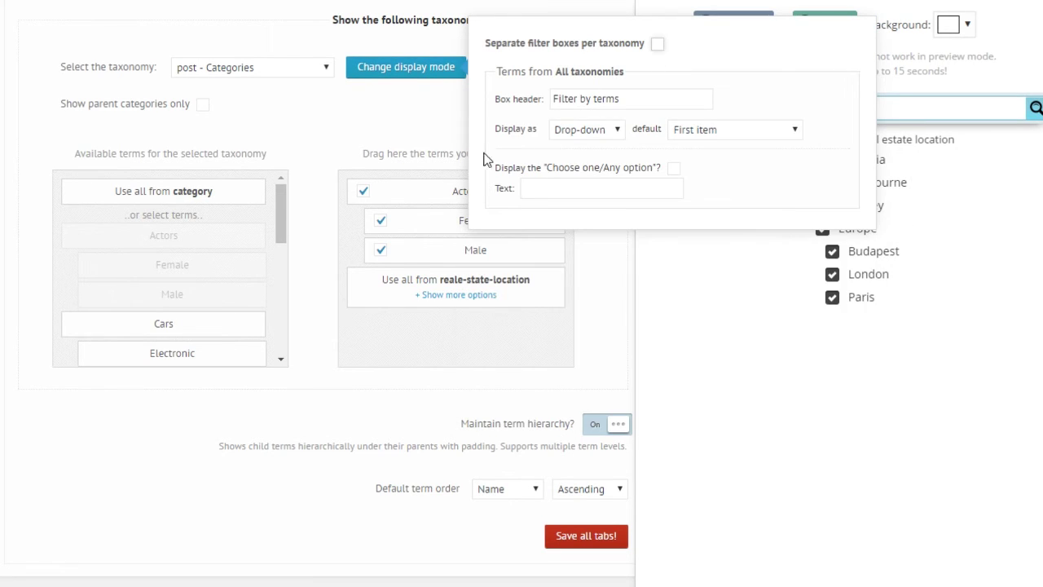
click(656, 44)
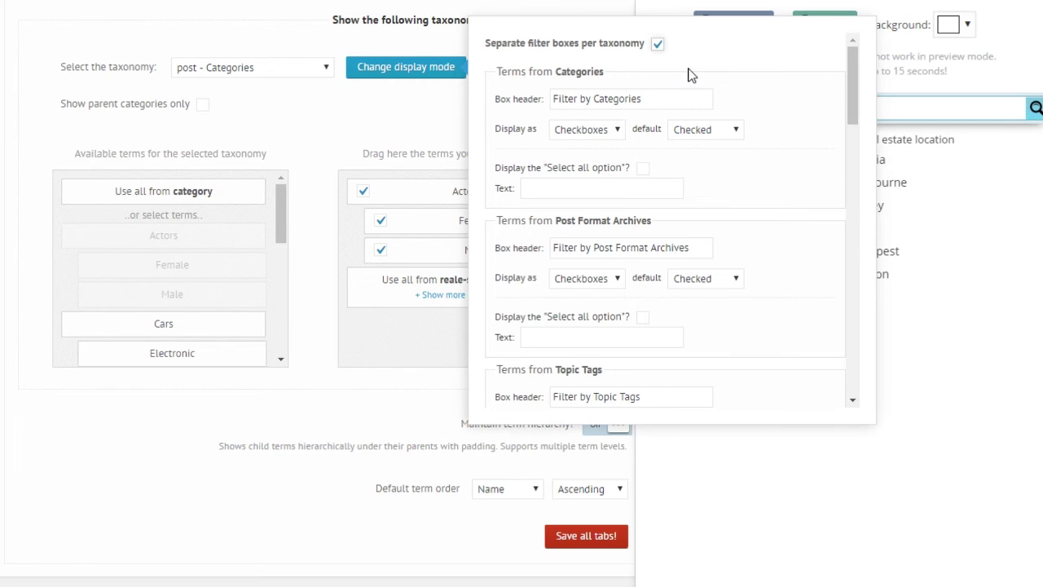
click(659, 44)
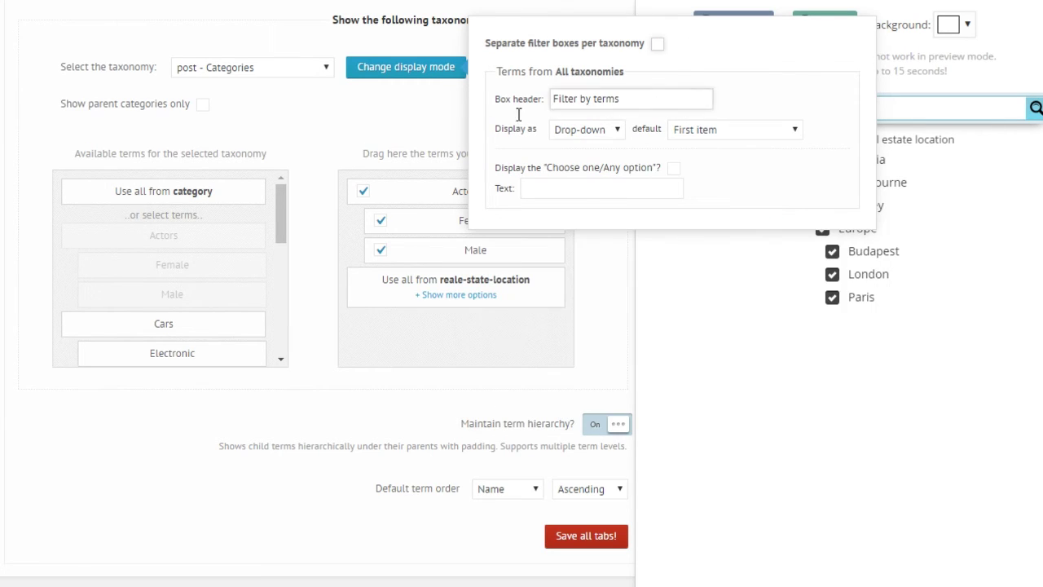
Step: Set the drop-down default to the "Choose one/Any" option, display that option with the text "Choose any", and refresh the preview
click(718, 128)
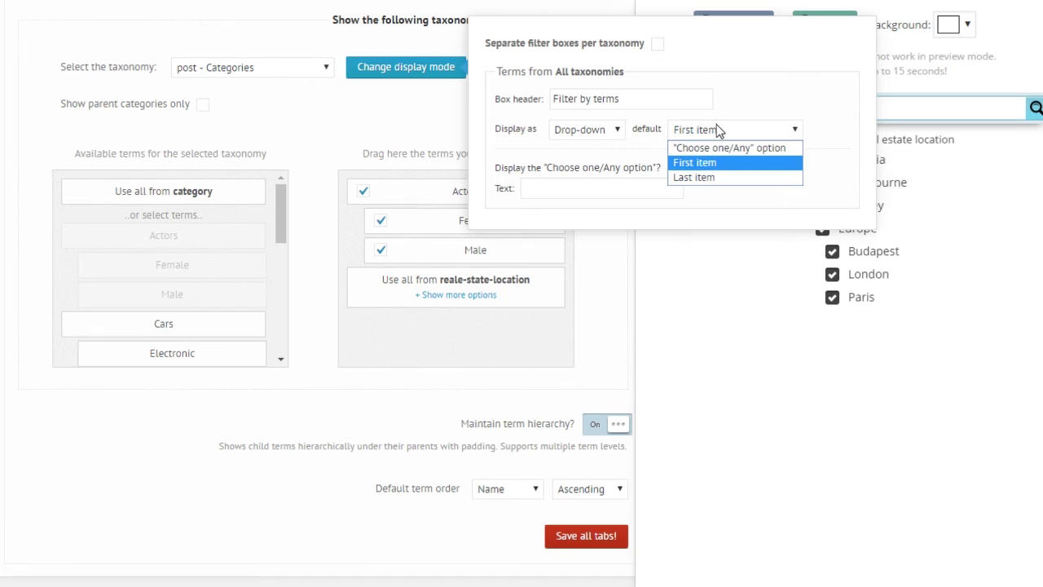
click(766, 149)
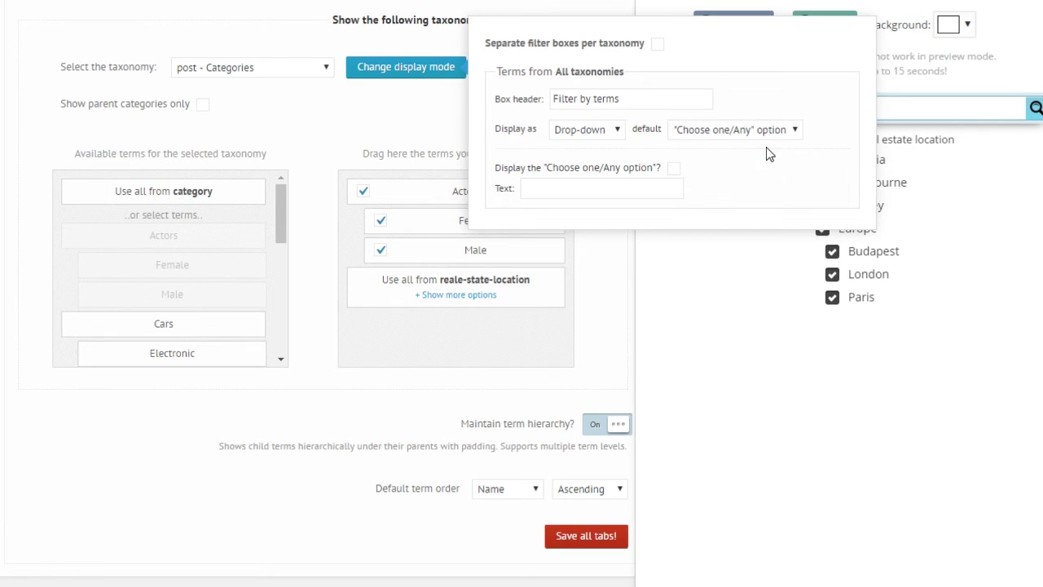
click(673, 171)
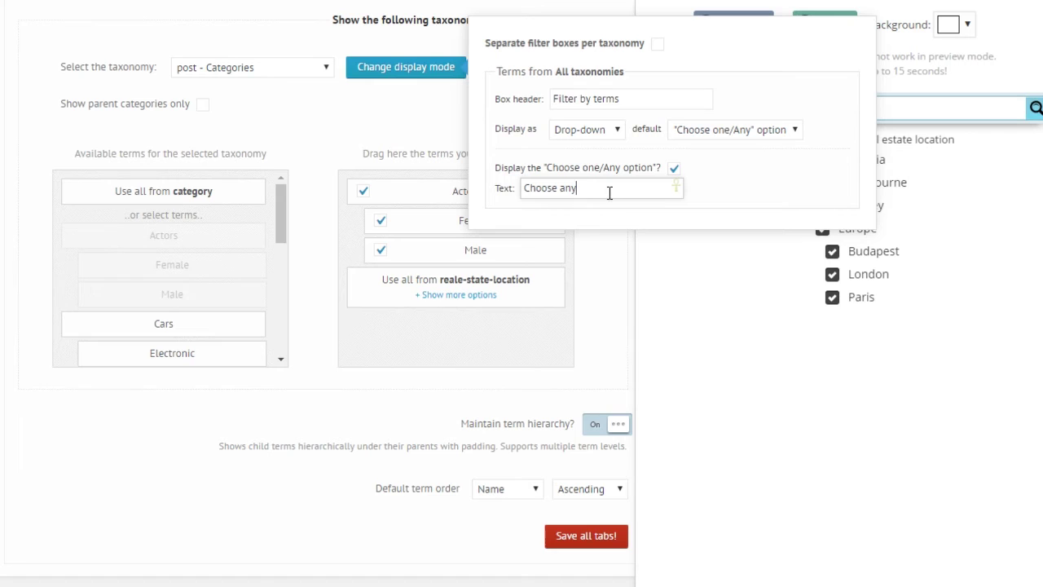
click(684, 249)
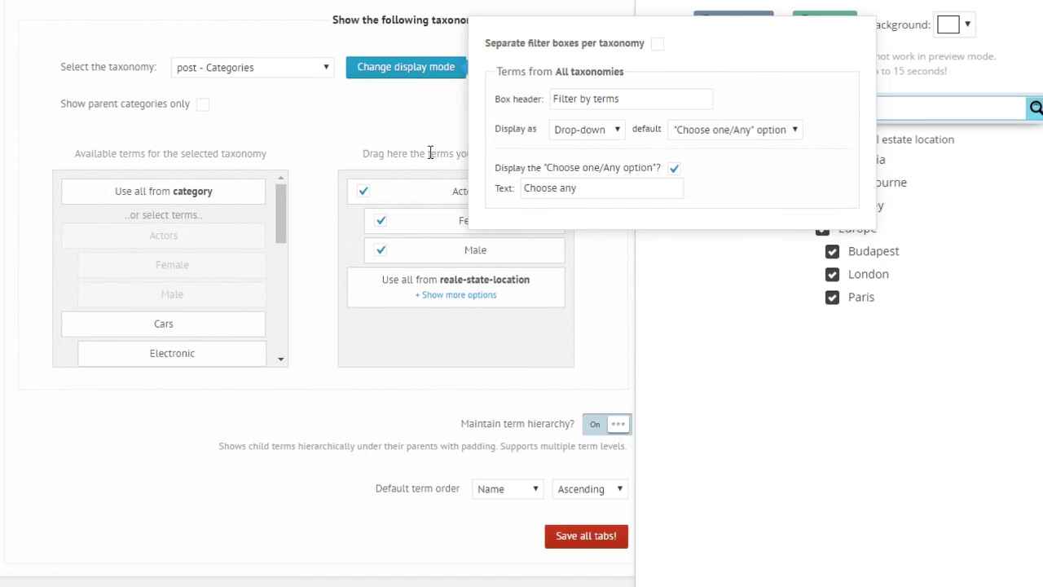
click(401, 131)
click(717, 26)
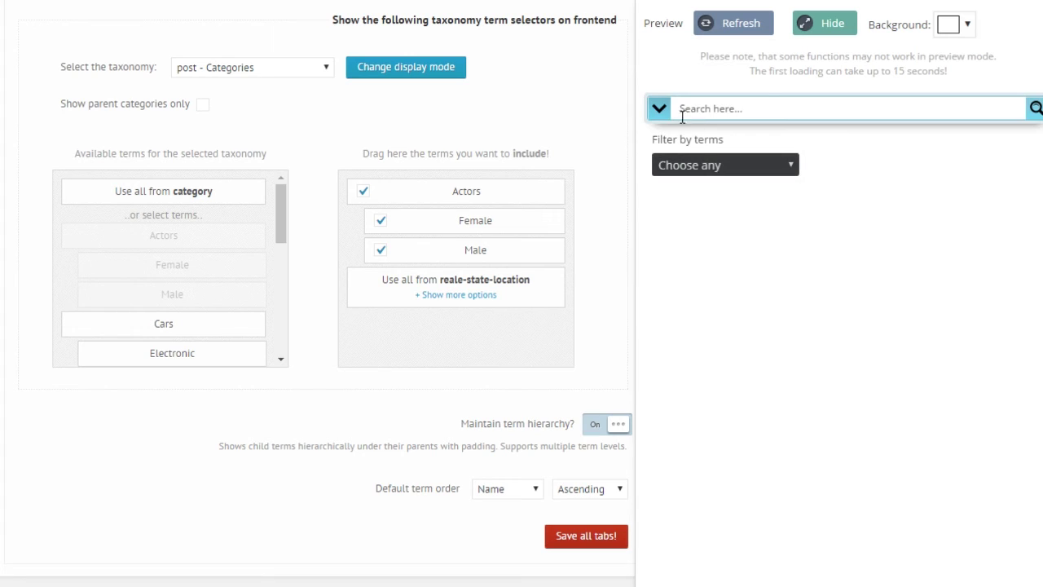
Step: Examine the "Choose any" option and the hierarchical terms below it in the preview's drop-down filter
click(668, 171)
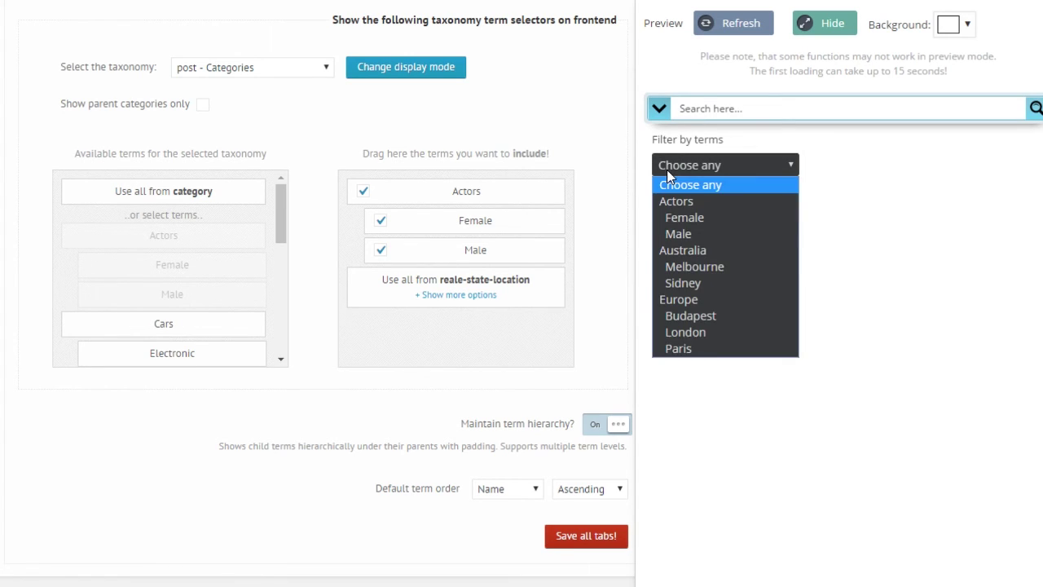
click(724, 187)
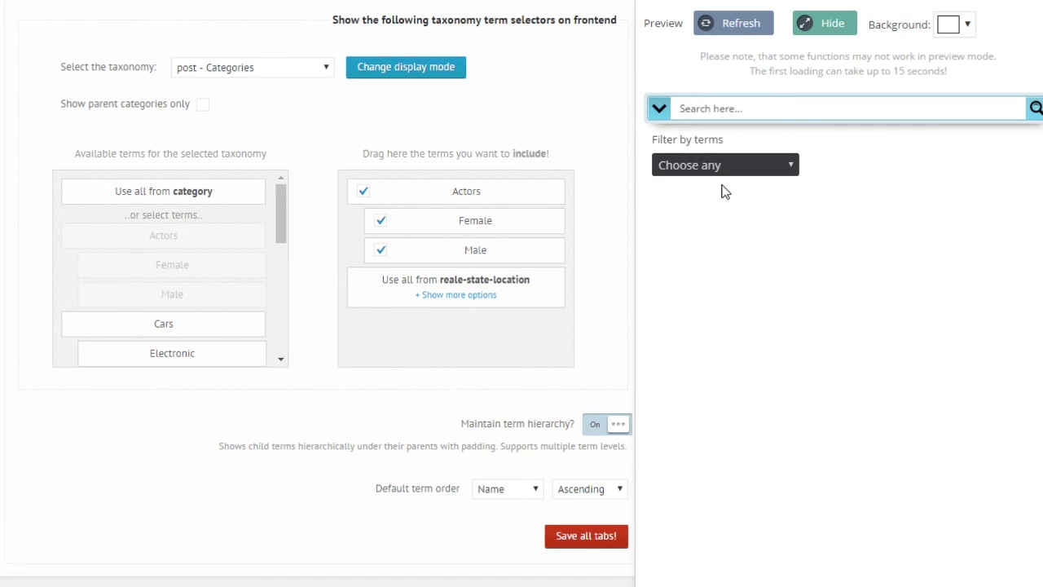
click(720, 172)
click(717, 174)
click(747, 167)
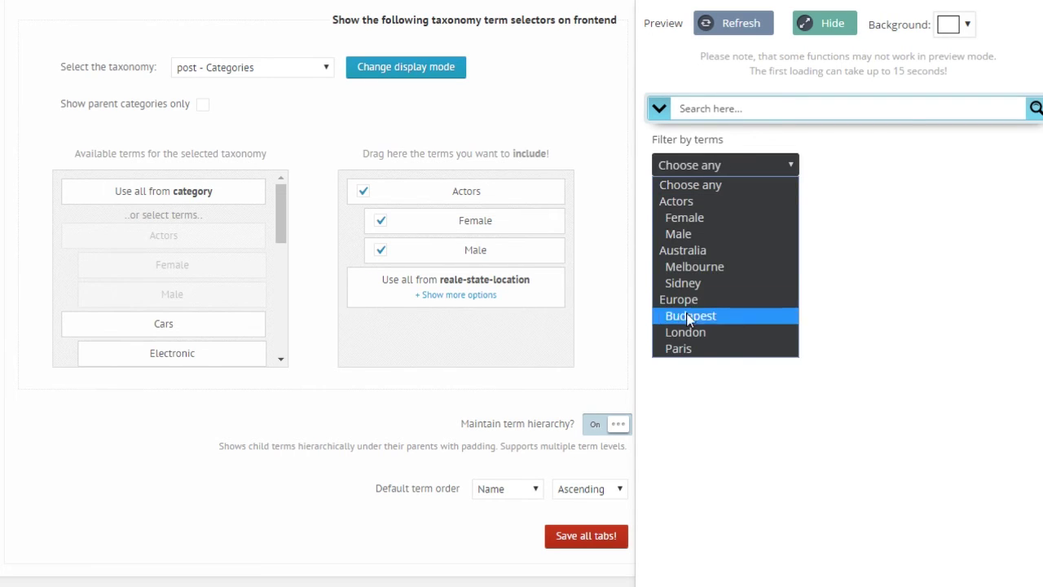
click(689, 170)
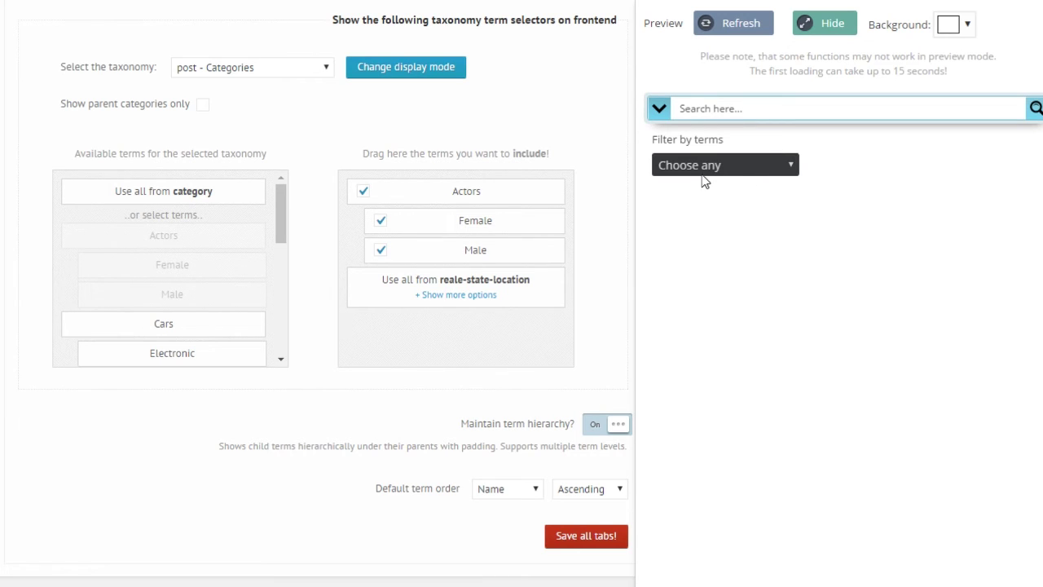
click(702, 171)
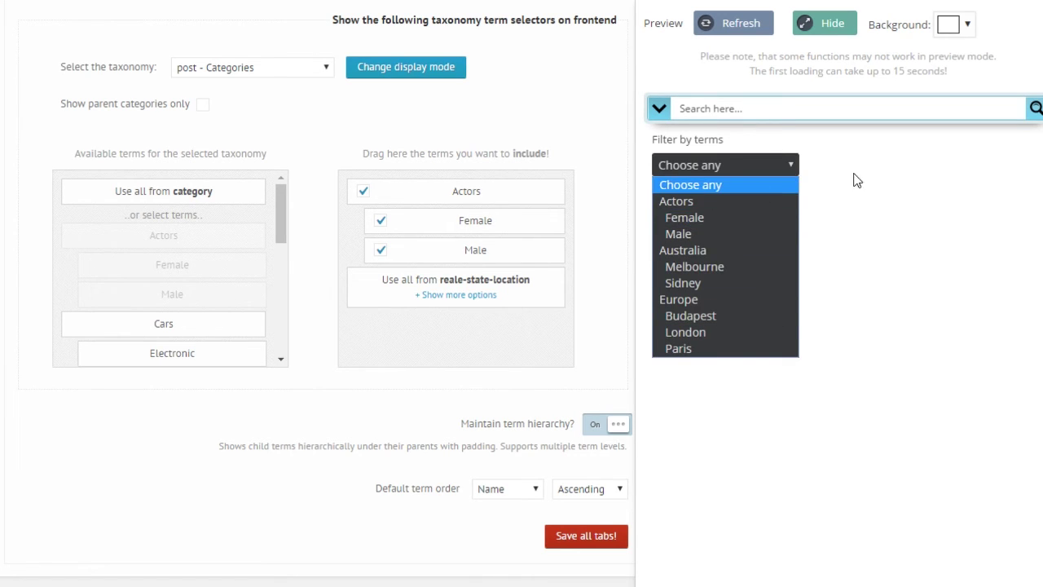
click(814, 172)
click(714, 168)
click(743, 185)
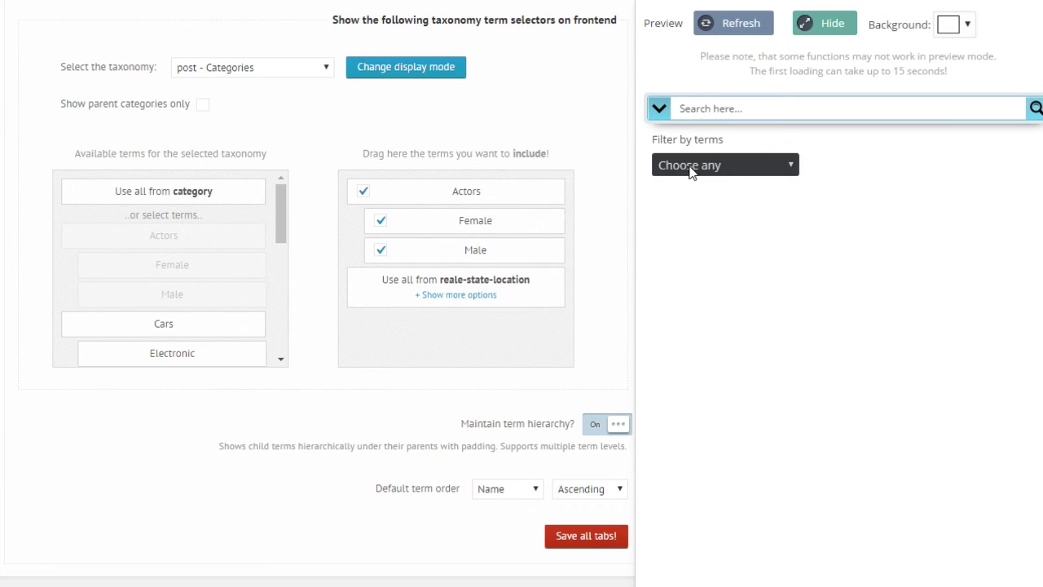
click(755, 167)
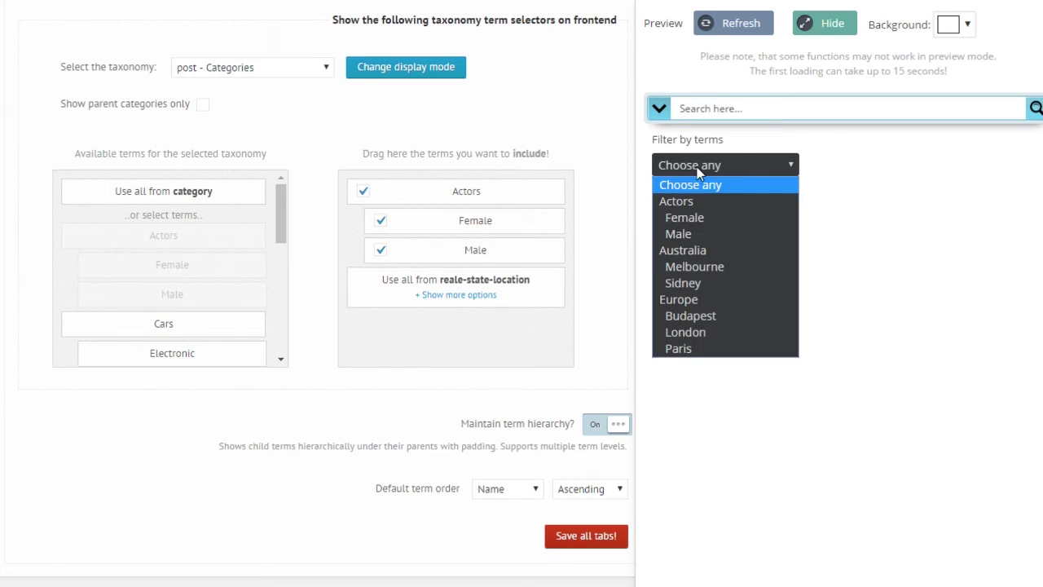
click(703, 154)
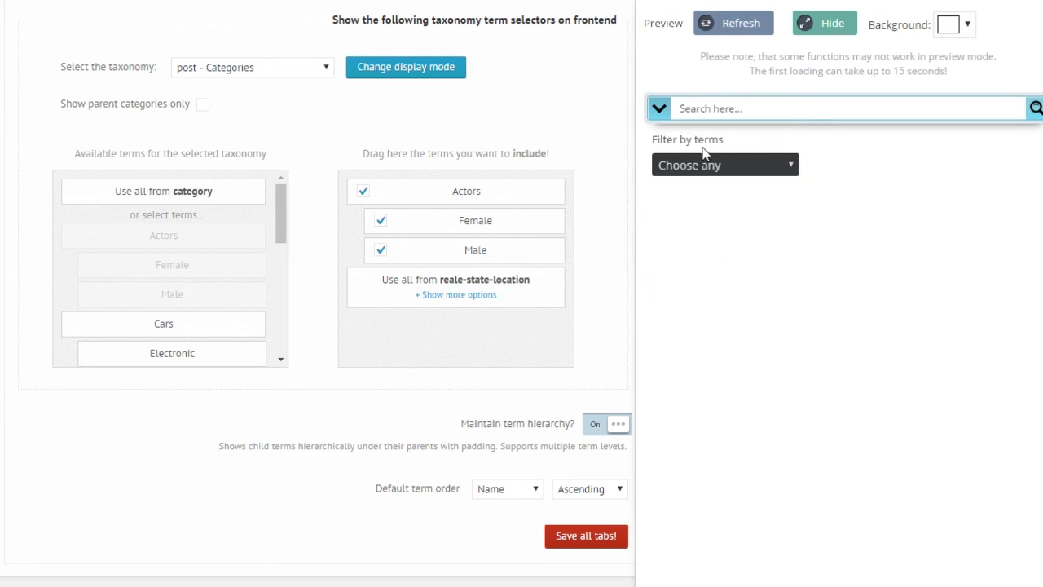
Step: Set the combined all-taxonomies filter box to display as Radio and refresh the preview
click(373, 73)
click(613, 130)
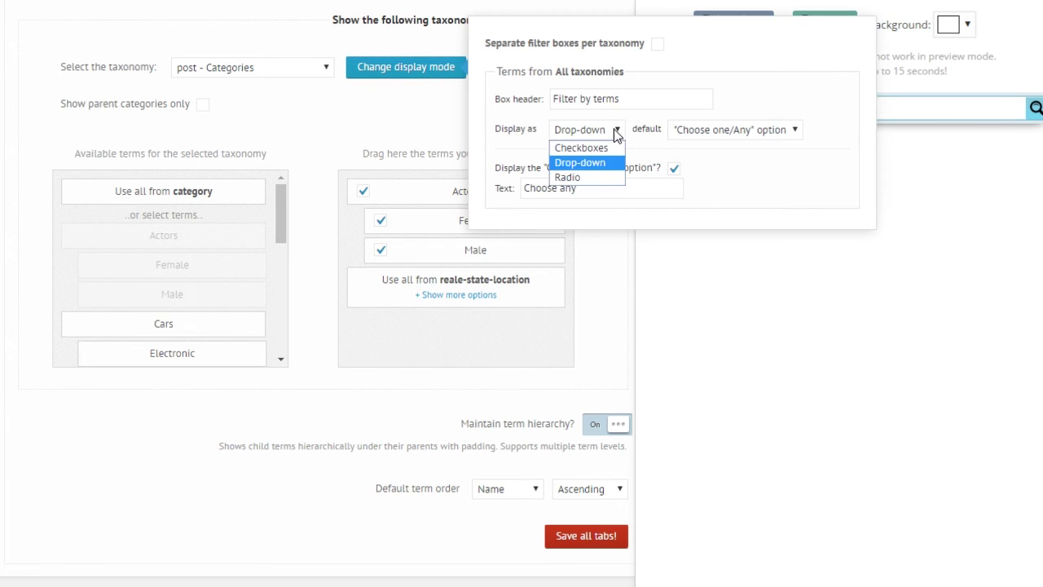
click(589, 174)
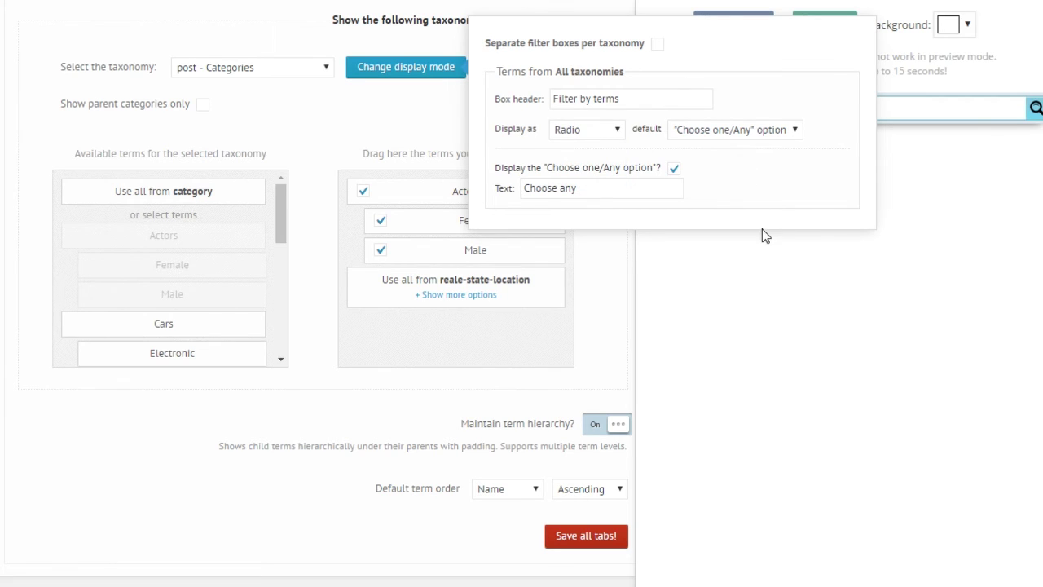
click(608, 241)
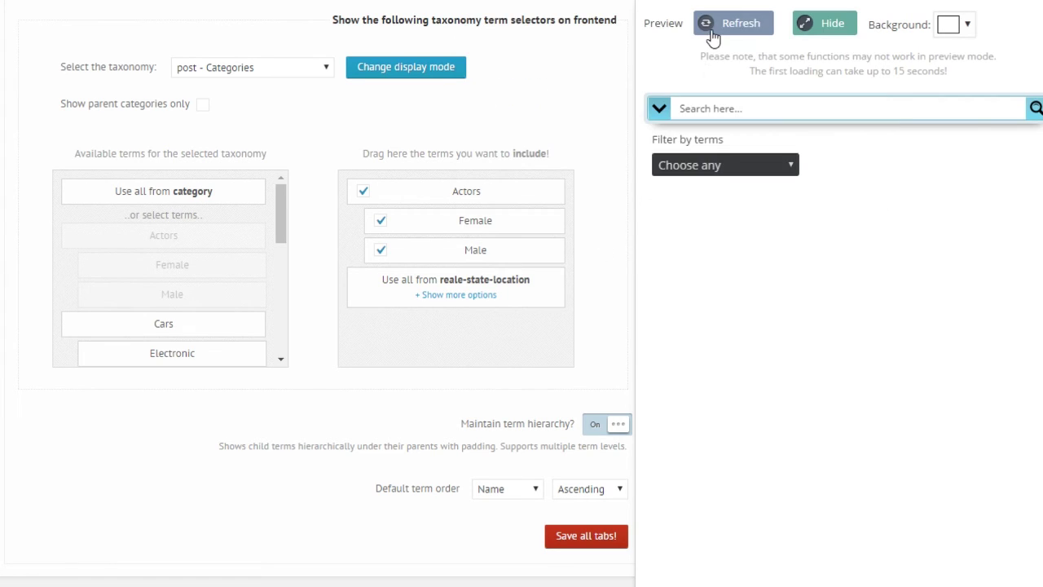
click(710, 31)
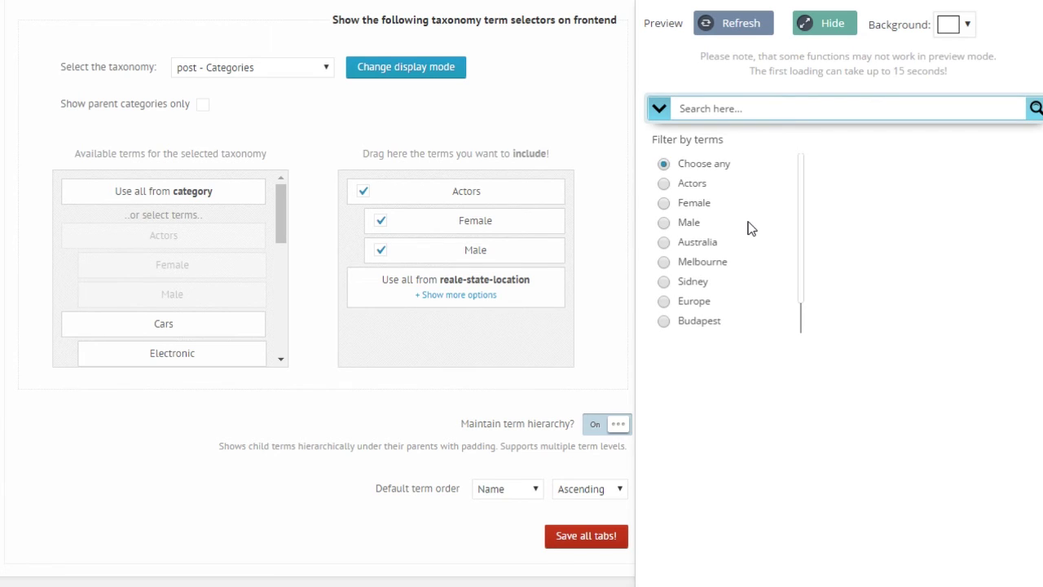
Step: Try the Melbourne and Male radio options in the preview's terms filter, and return to "Choose any"
scroll(706, 252, down, 1)
scroll(685, 244, up, 1)
click(665, 262)
click(665, 222)
click(665, 164)
scroll(434, 133, up, 1)
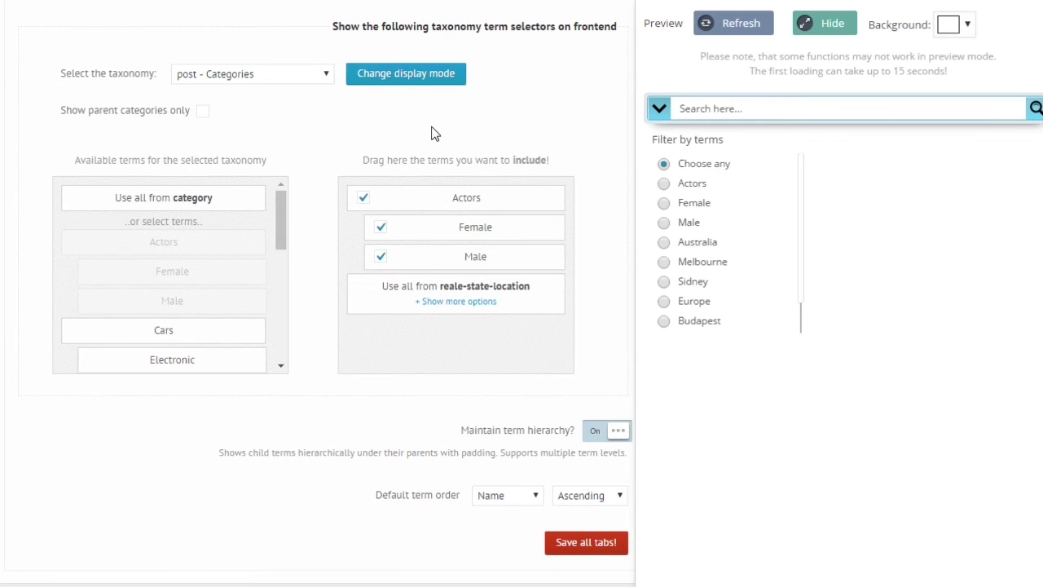
Step: Enable separate filter boxes per taxonomy and go through the individual settings down to Real estate location
click(420, 85)
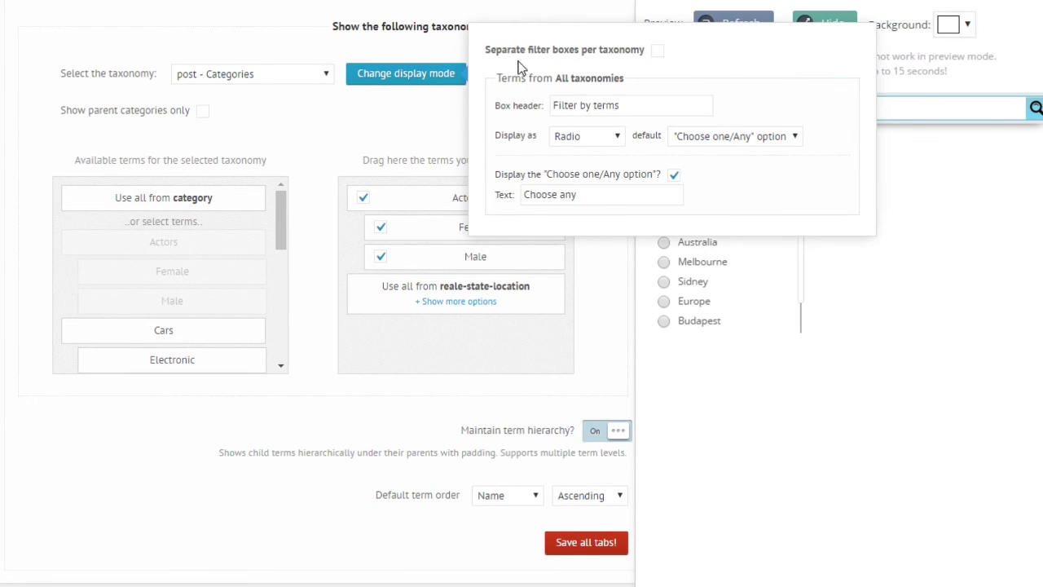
click(658, 52)
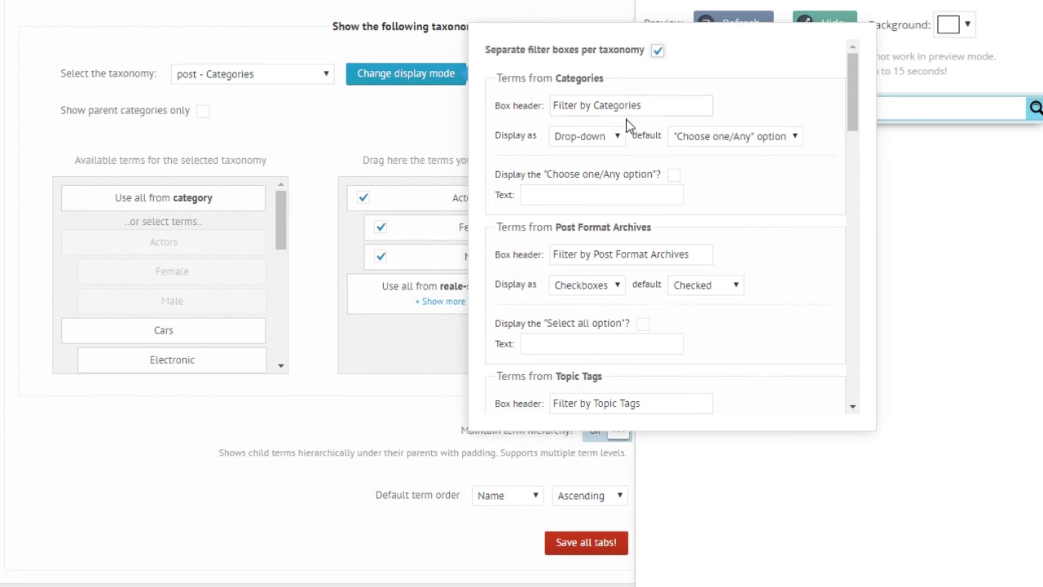
scroll(777, 137, down, 15)
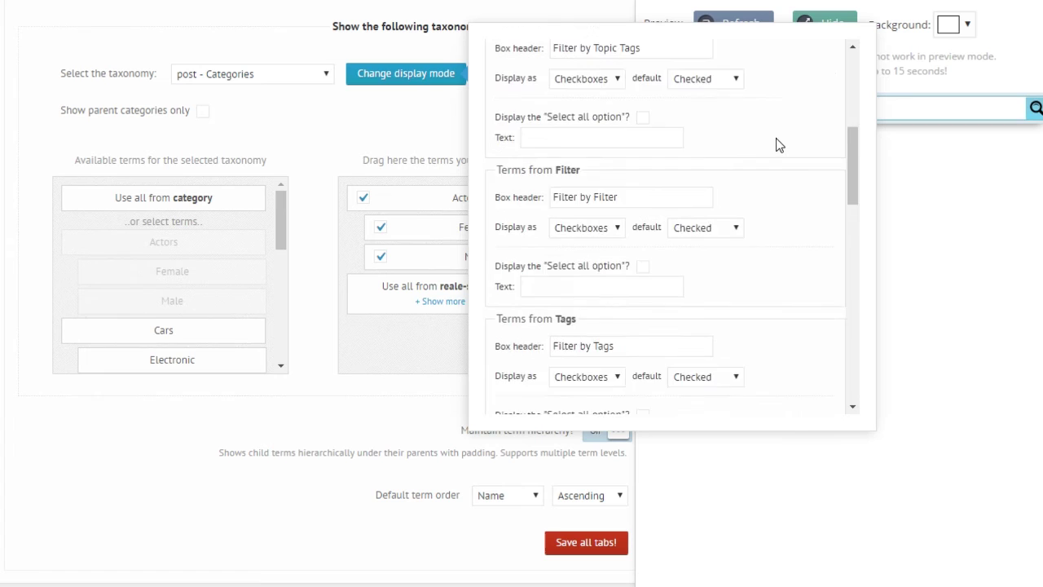
scroll(739, 175, up, 2)
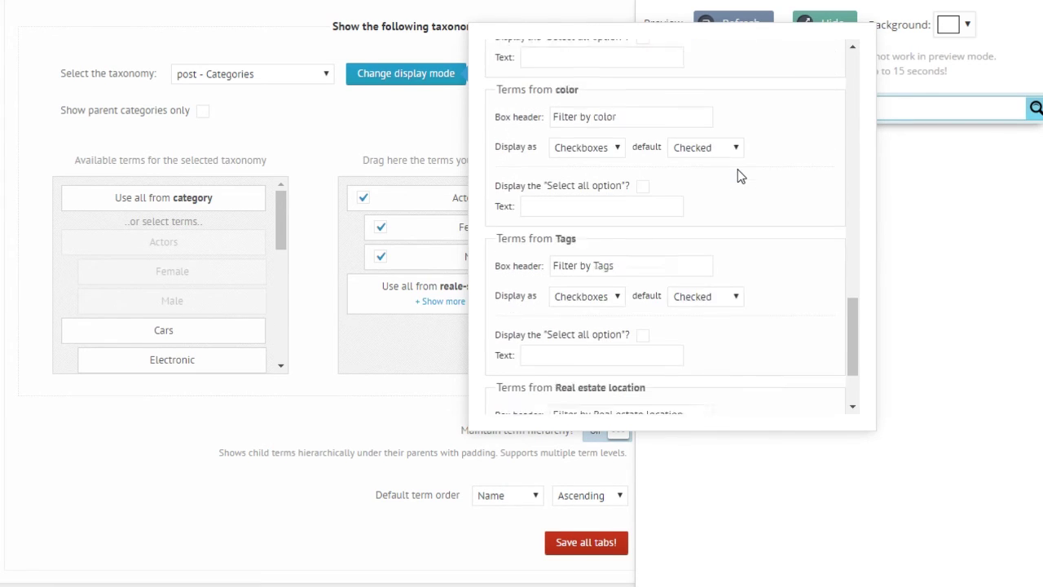
scroll(740, 175, down, 5)
scroll(720, 104, up, 3)
scroll(782, 152, down, 3)
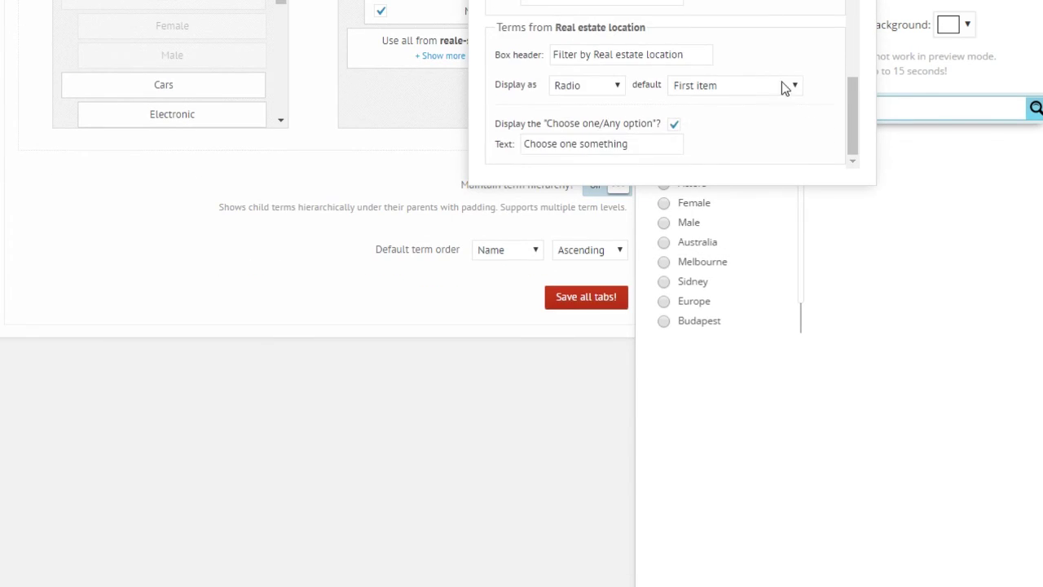
scroll(902, 350, up, 2)
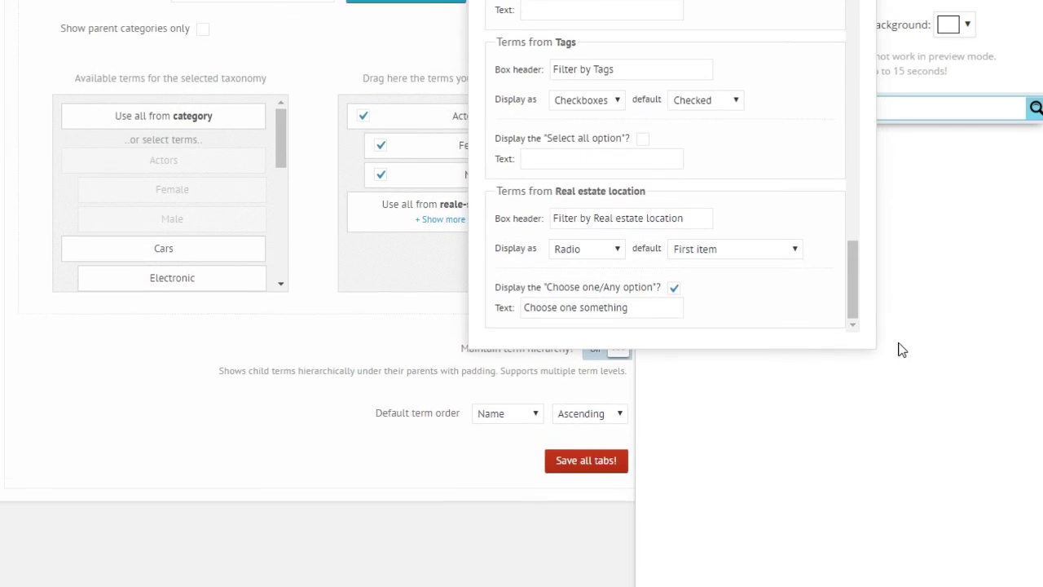
Step: Display the Real estate location terms as a Drop-down with the "Choose one/Any" option as default
click(615, 253)
click(595, 281)
click(720, 252)
click(705, 283)
click(717, 248)
click(709, 267)
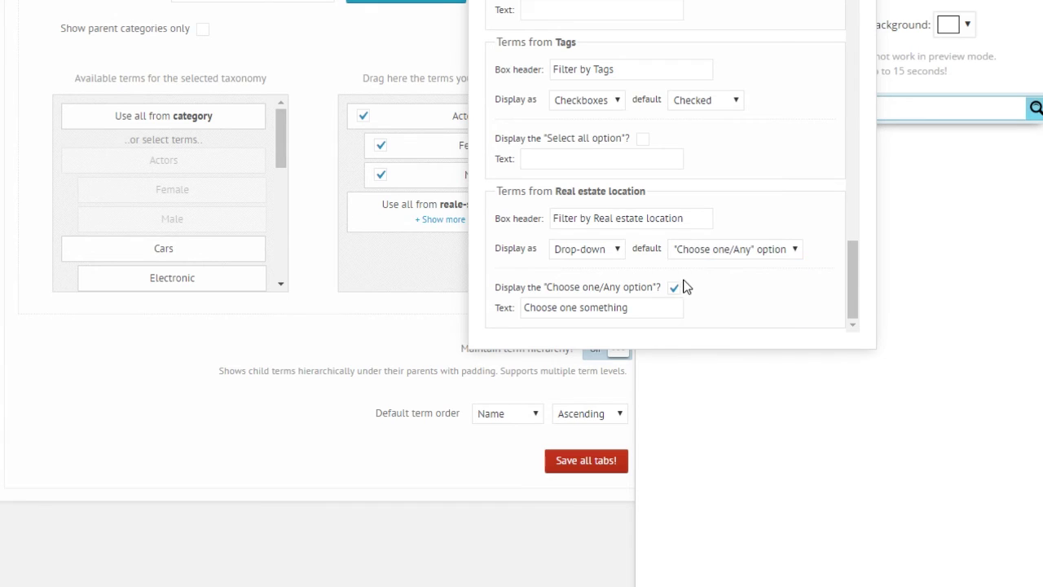
Step: Replace the Real estate location "Choose one/Any" option text with "asdjoaidjso"
click(642, 307)
scroll(693, 280, up, 2)
scroll(693, 282, down, 2)
drag(644, 307, 499, 313)
text(asdjoaidjso)
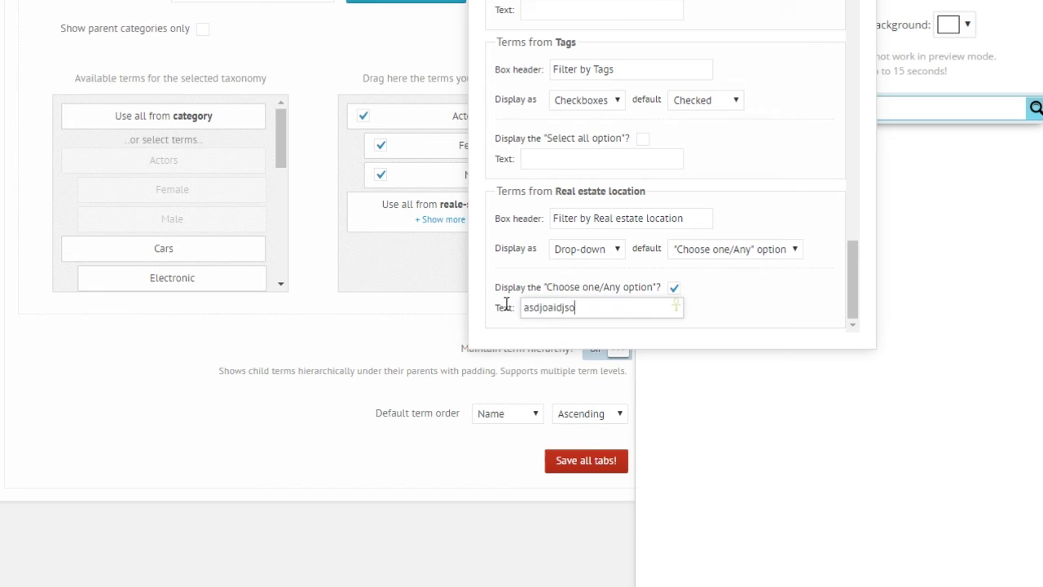
scroll(747, 270, up, 4)
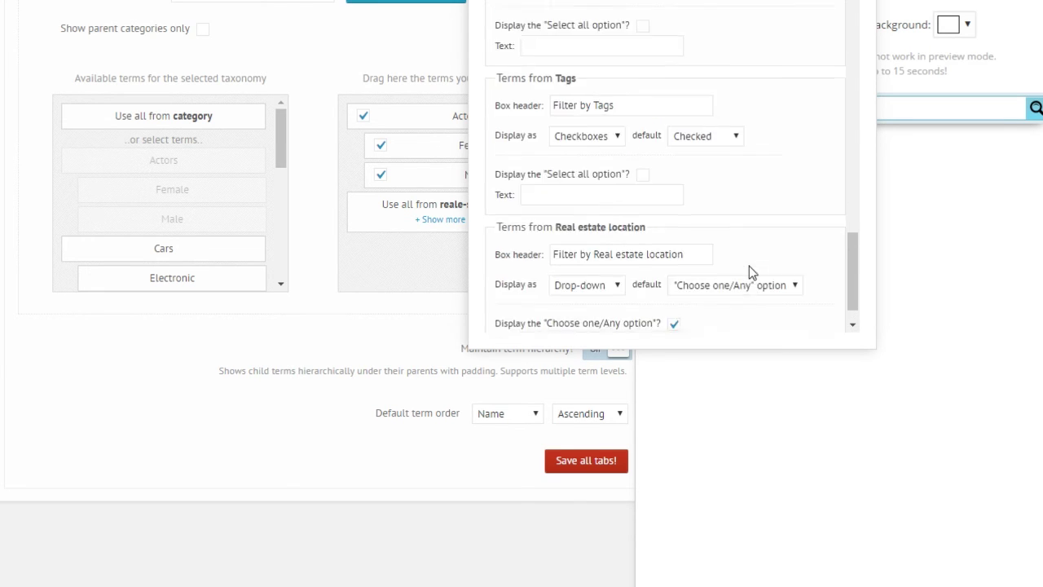
Step: Display the Categories terms as Radio with the First item as default, and refresh the preview
scroll(754, 256, up, 10)
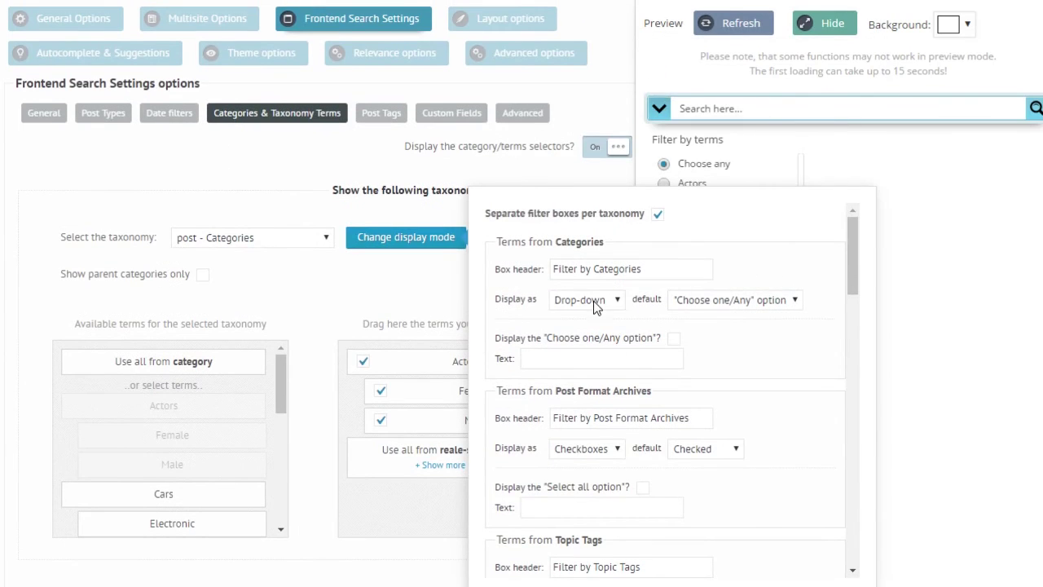
click(595, 306)
click(592, 347)
click(684, 310)
click(708, 339)
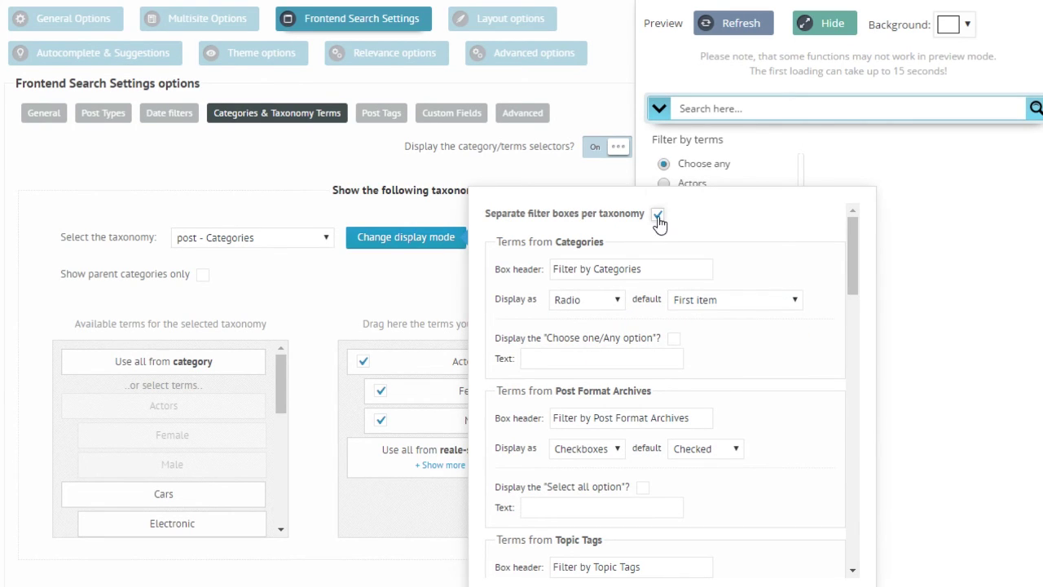
click(402, 283)
click(718, 29)
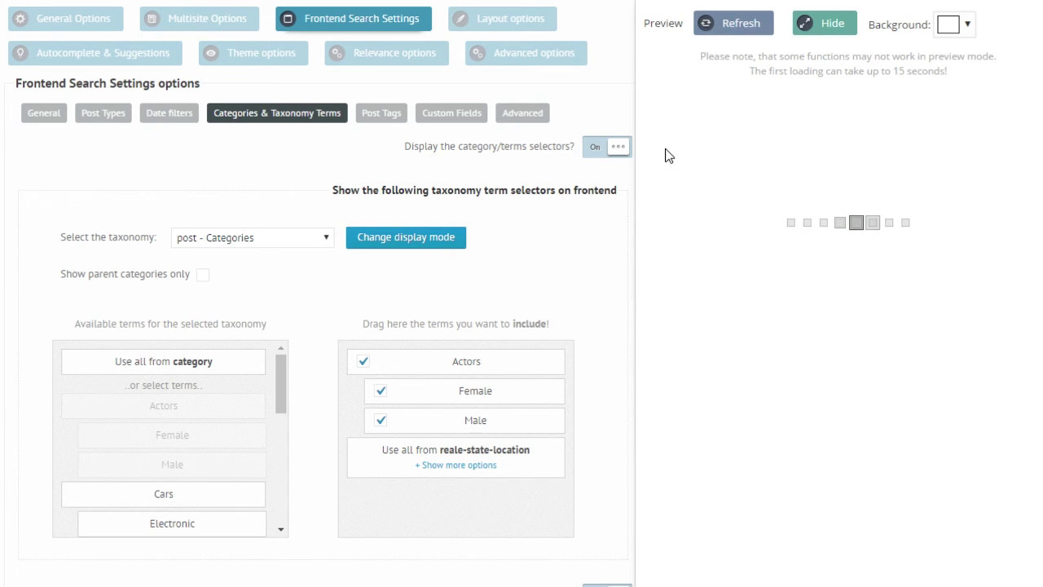
Step: Examine the options of the preview's Real estate location drop-down and the list of selectable taxonomies in the settings
click(888, 164)
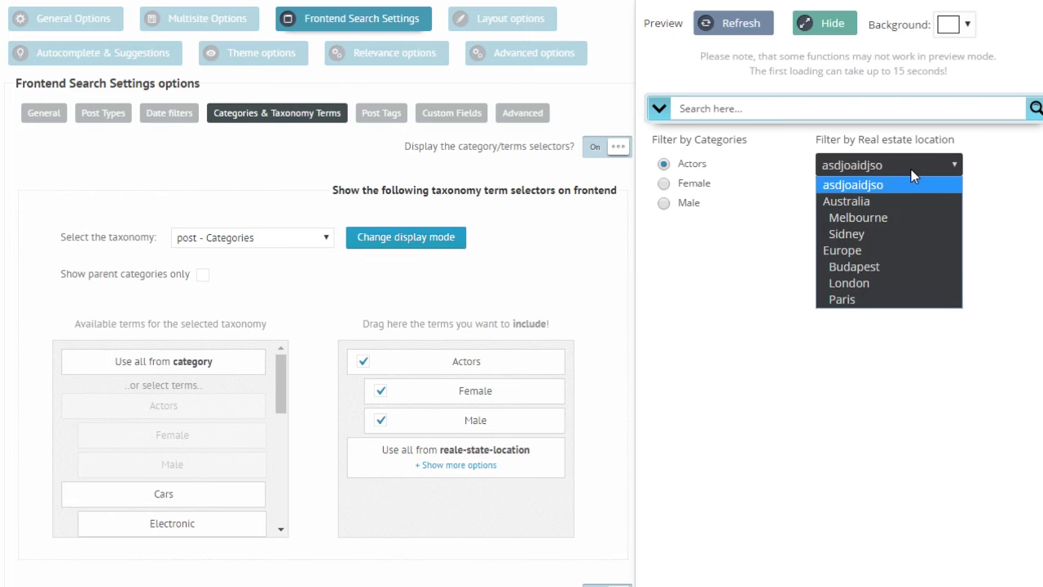
click(753, 244)
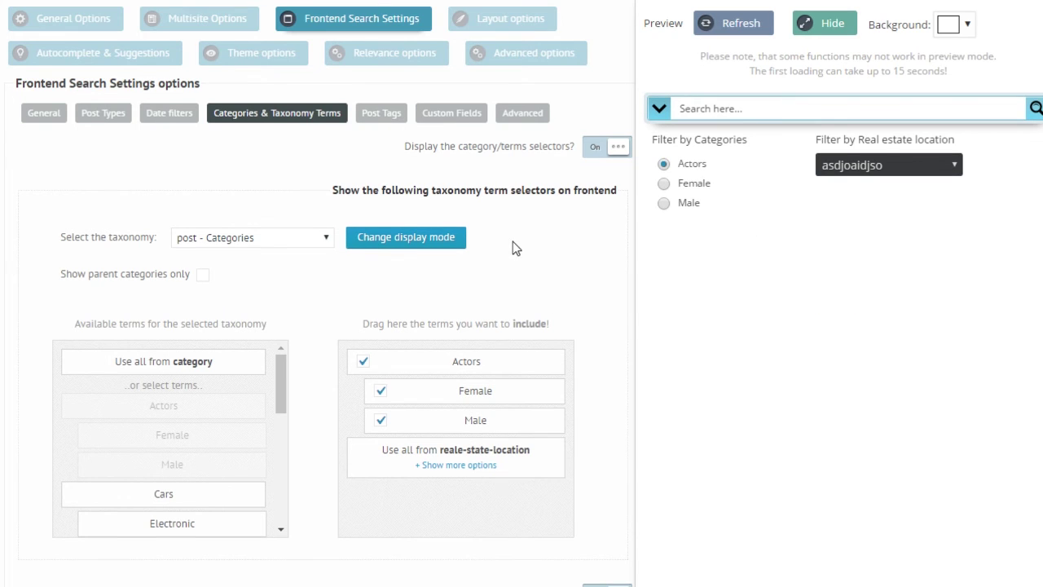
scroll(513, 241, down, 1)
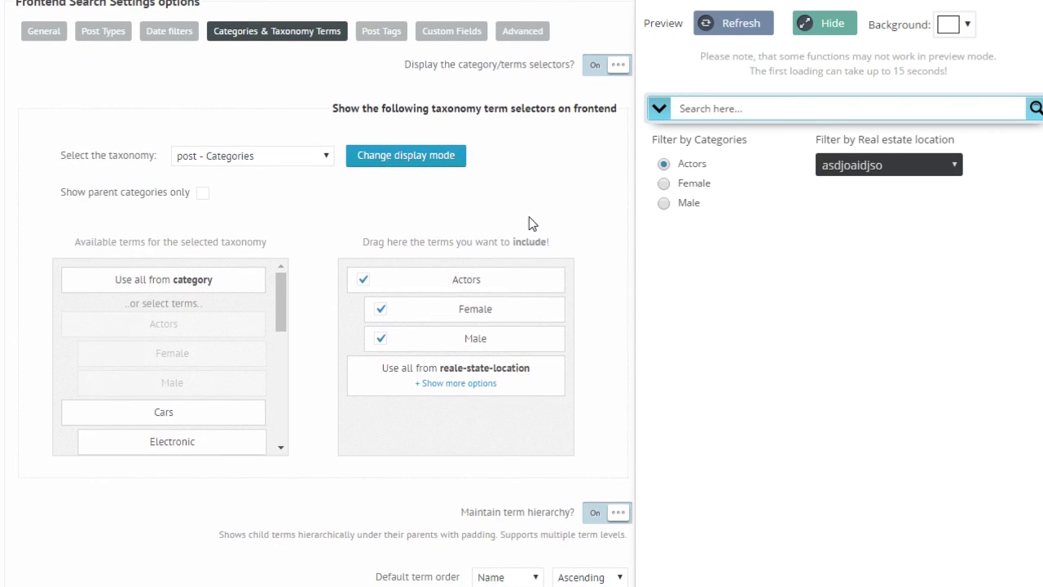
scroll(565, 221, down, 2)
scroll(561, 214, up, 1)
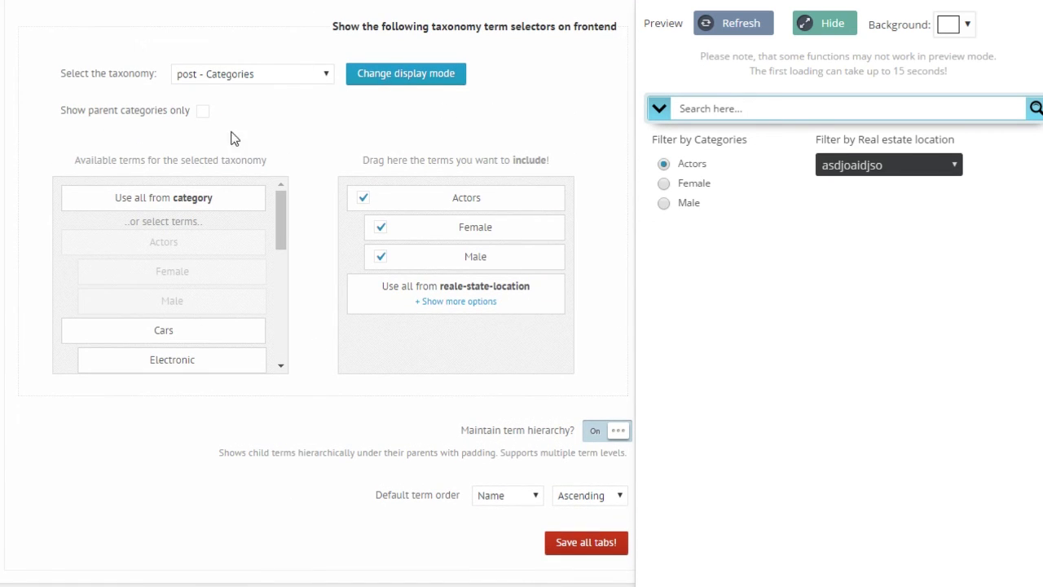
click(268, 80)
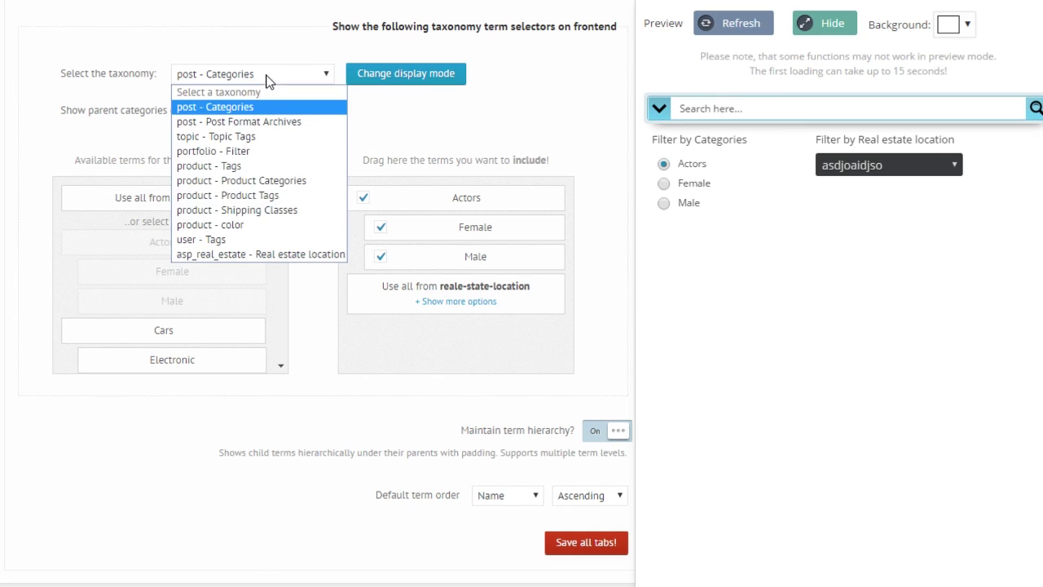
click(422, 118)
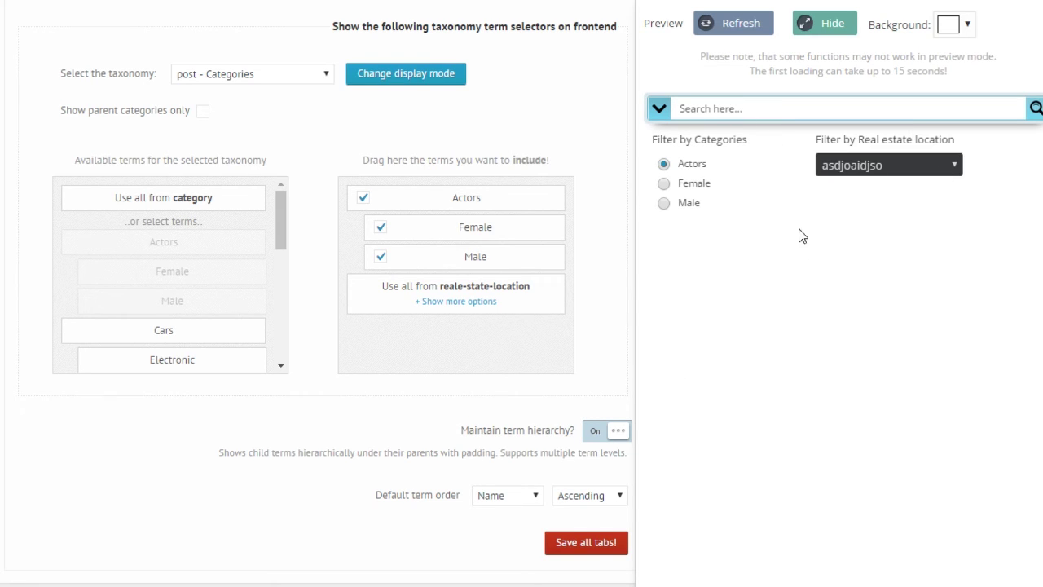
scroll(588, 292, down, 1)
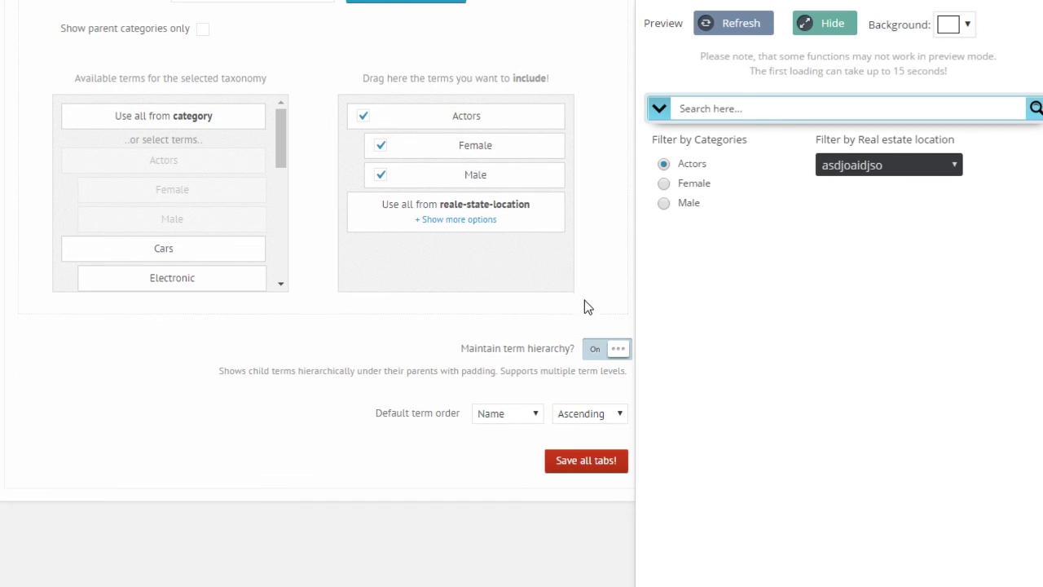
scroll(472, 257, up, 1)
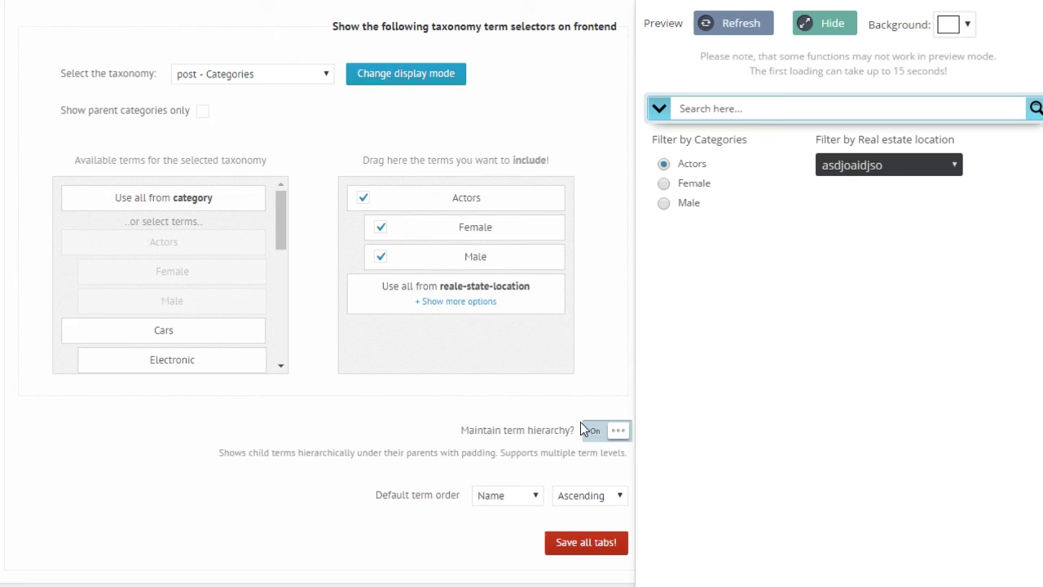
Step: Switch the Categories filter box to display as Checkboxes and refresh the preview
mouse_move(551, 239)
mouse_move(364, 209)
click(399, 77)
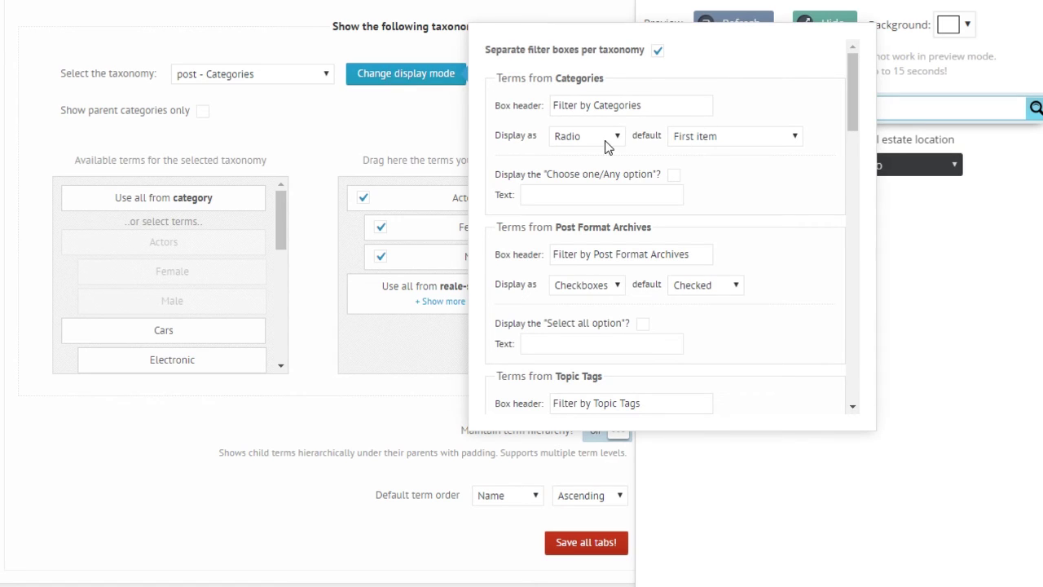
click(610, 140)
click(605, 153)
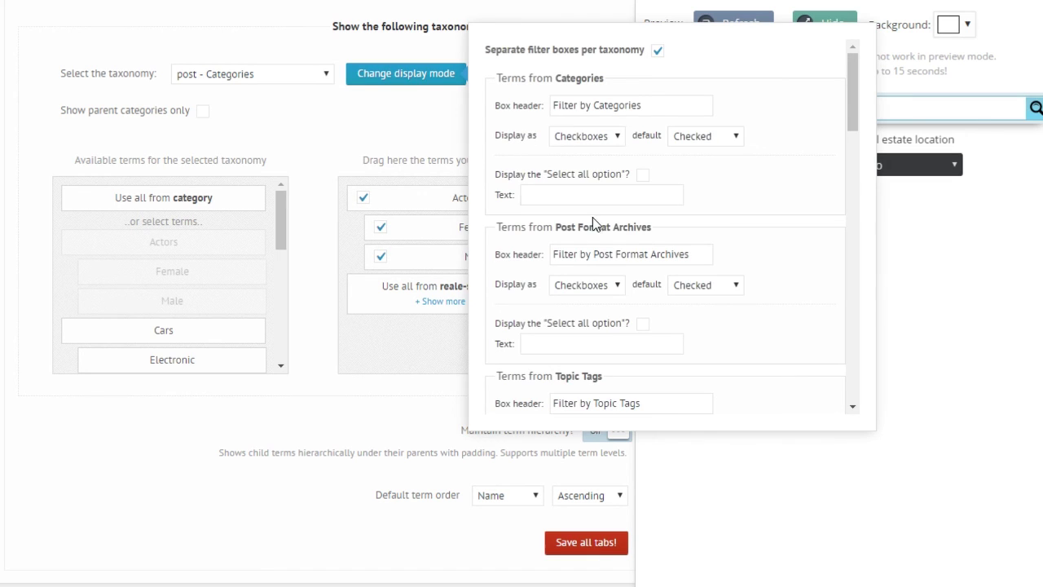
click(444, 143)
click(735, 38)
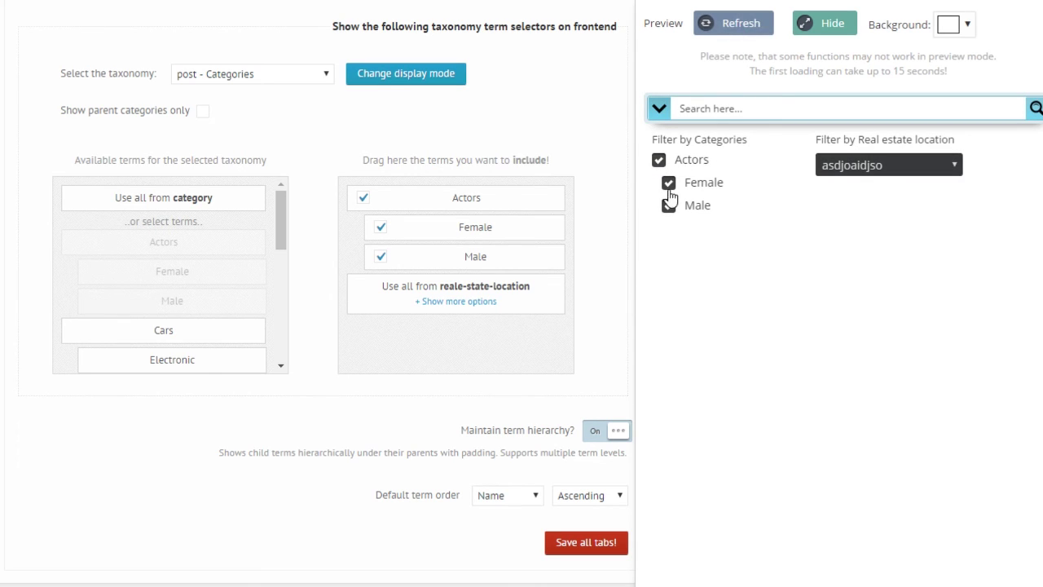
Step: Try the preview with term hierarchy turned off, and turn the hierarchy back on with another refresh
click(602, 431)
click(733, 22)
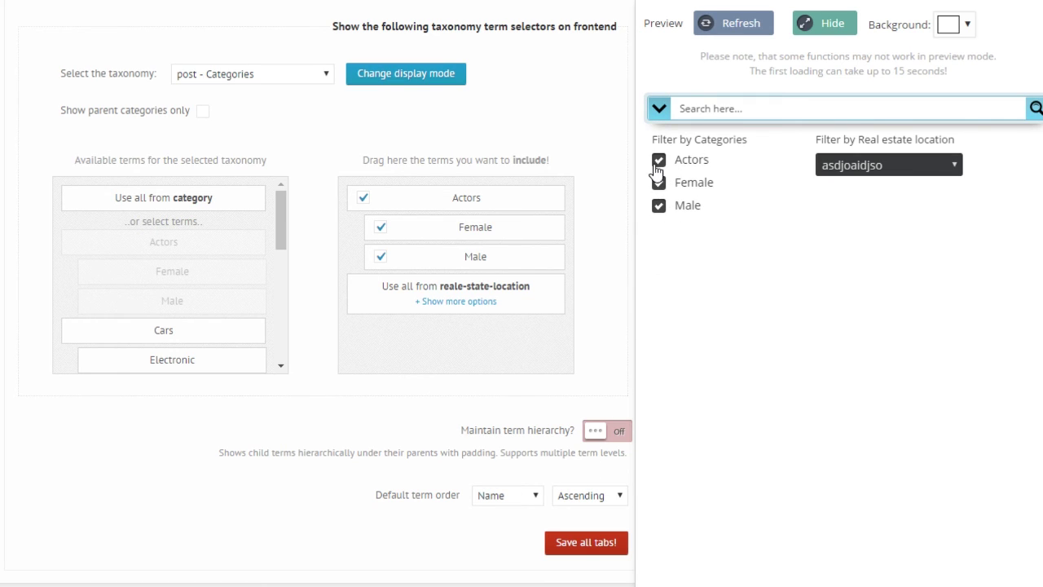
click(591, 431)
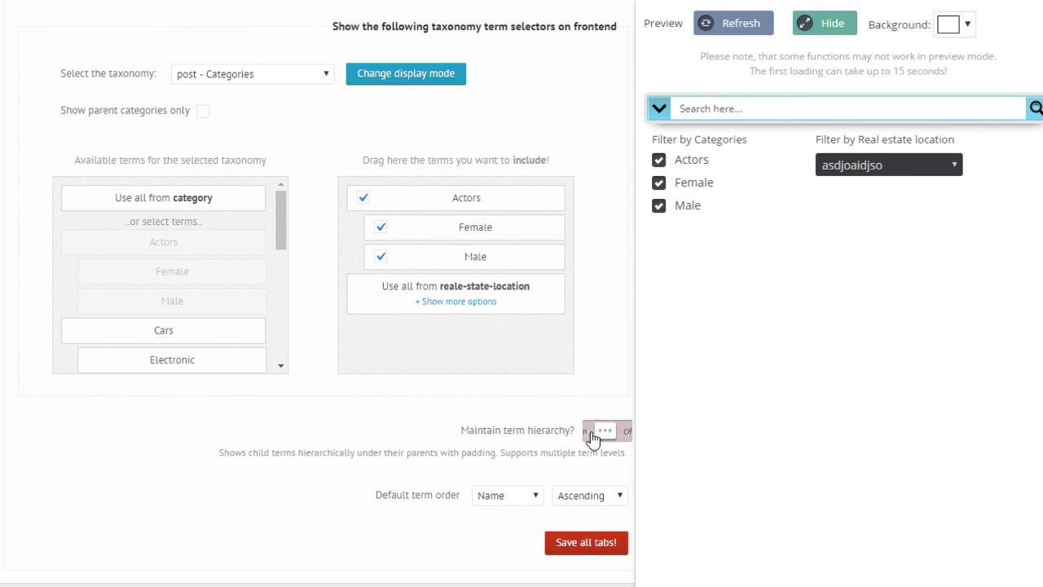
click(724, 22)
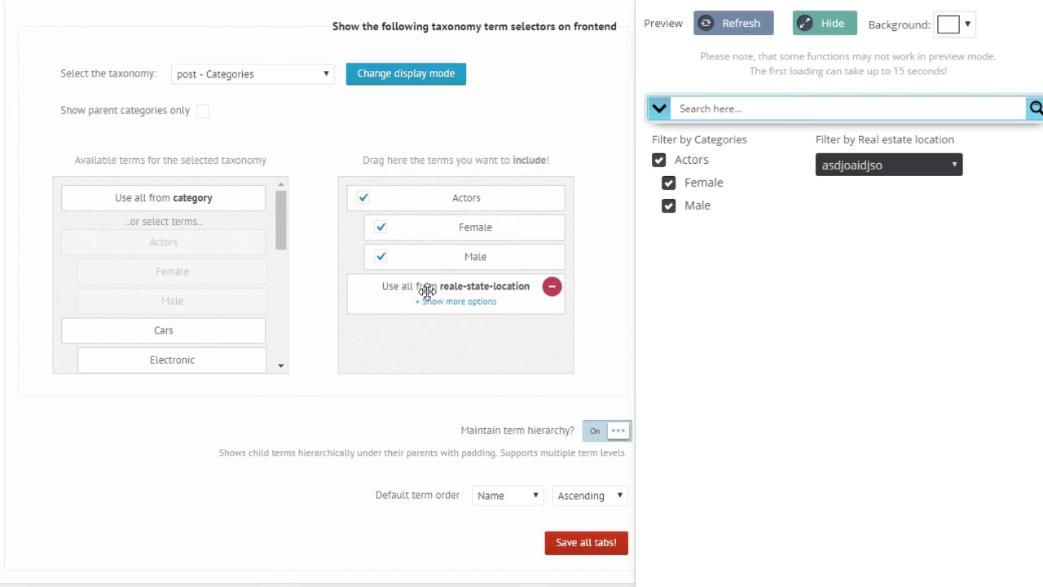
Step: Add Cars to the included terms, place it above Actors, and refresh the preview
mouse_move(430, 198)
mouse_down()
mouse_move(426, 260)
mouse_move(430, 190)
mouse_up()
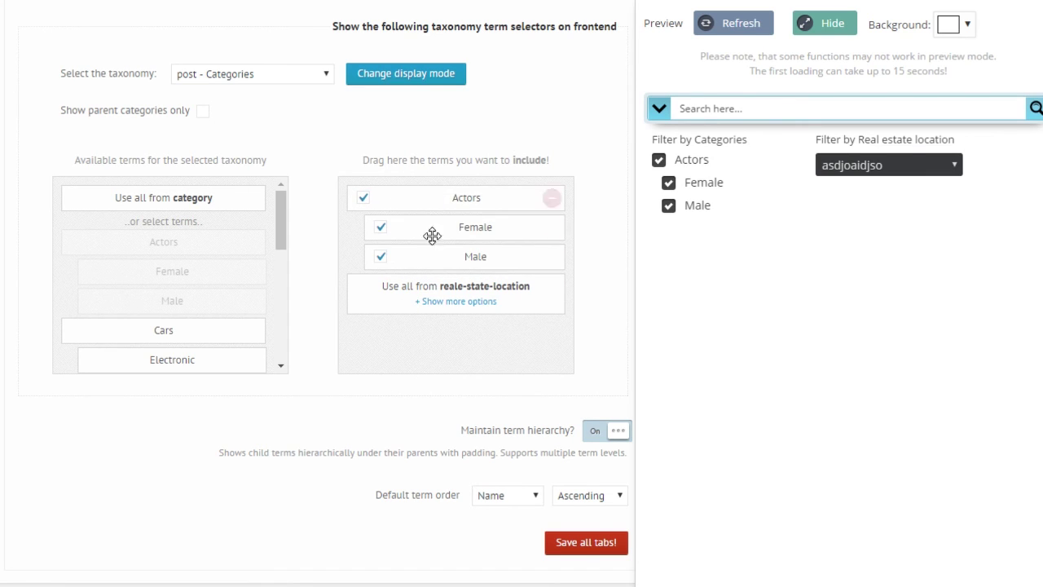
drag(198, 342, 500, 191)
drag(203, 331, 526, 287)
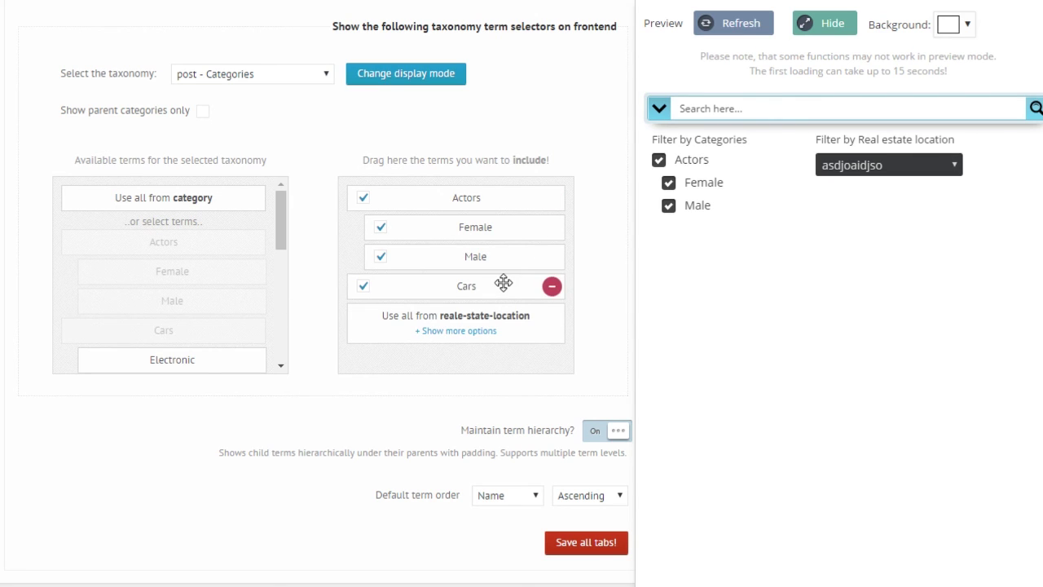
drag(447, 284, 466, 193)
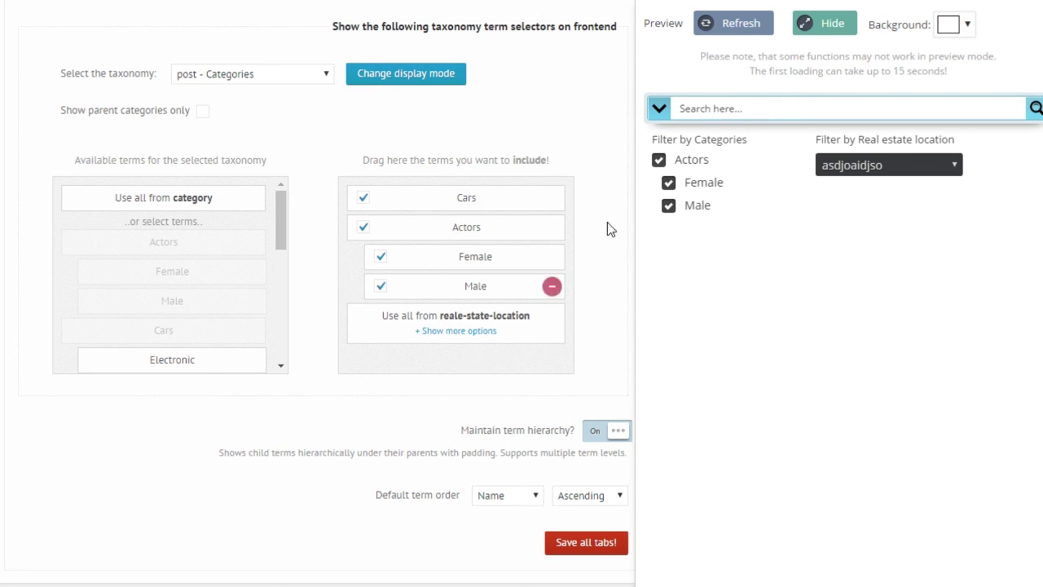
click(705, 23)
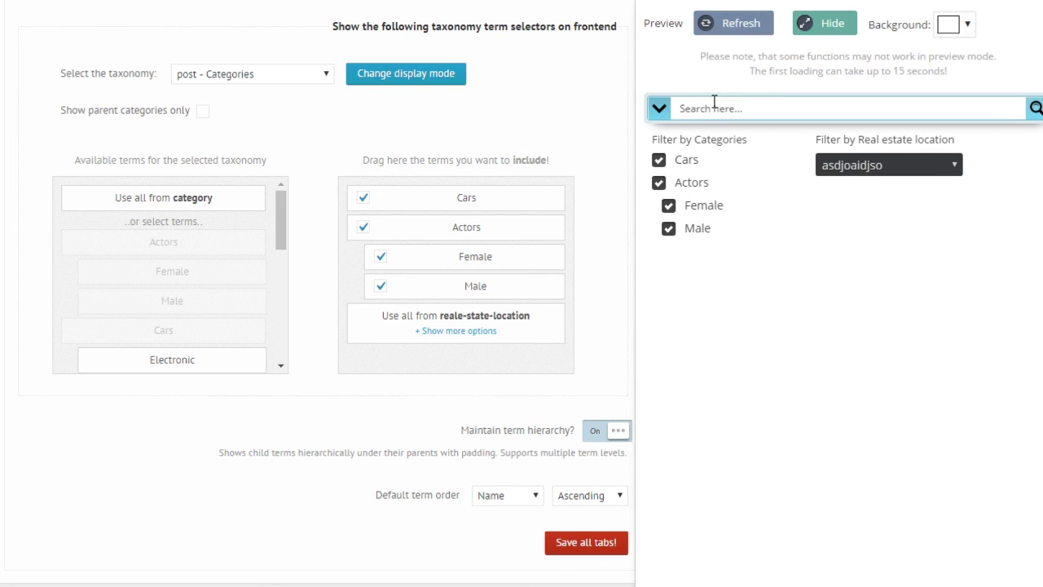
Step: Move Cars below Male in the included terms, after the Actors group, and refresh the preview
drag(465, 197, 477, 277)
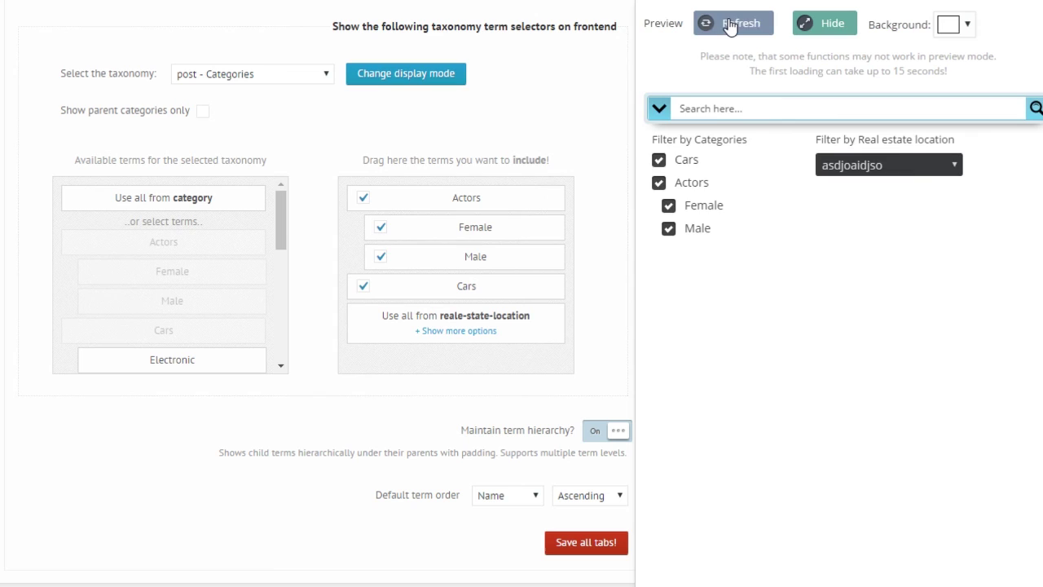
click(729, 25)
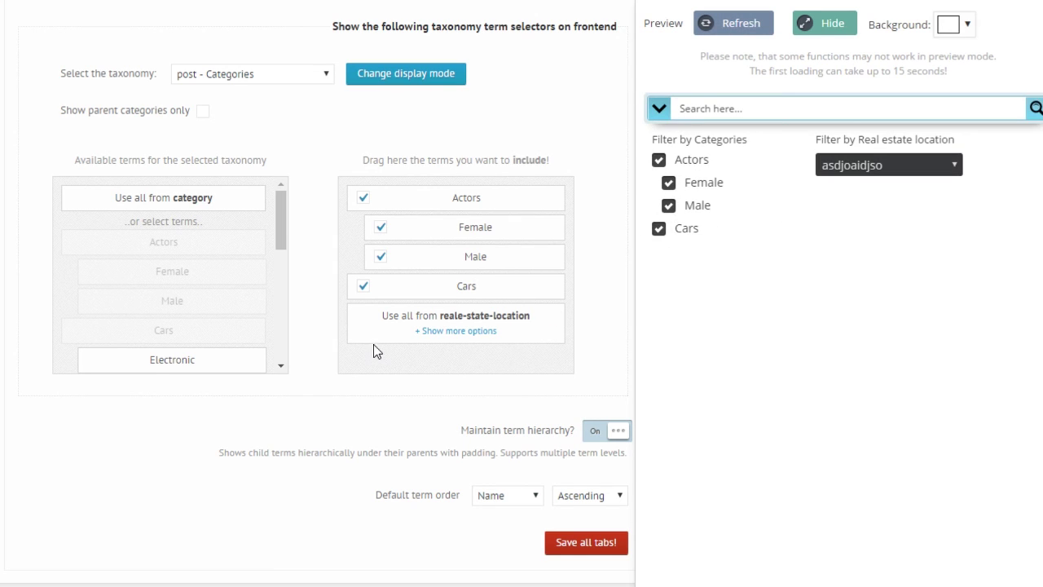
Step: Try the default term order by Name, Descending, and compare the Real estate location options in the preview before and after
mouse_move(468, 333)
click(513, 503)
click(513, 515)
click(852, 171)
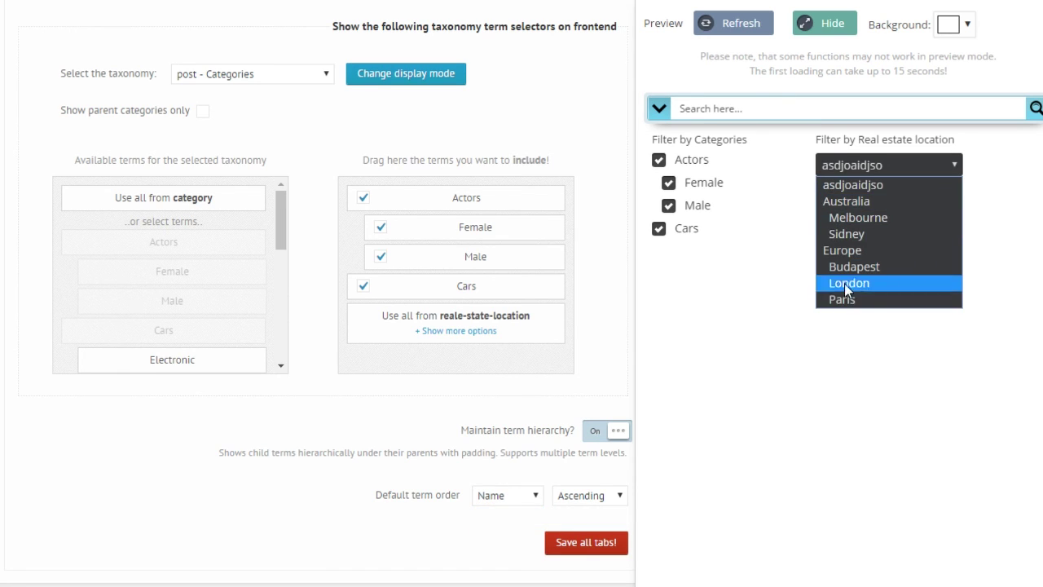
click(571, 499)
click(571, 521)
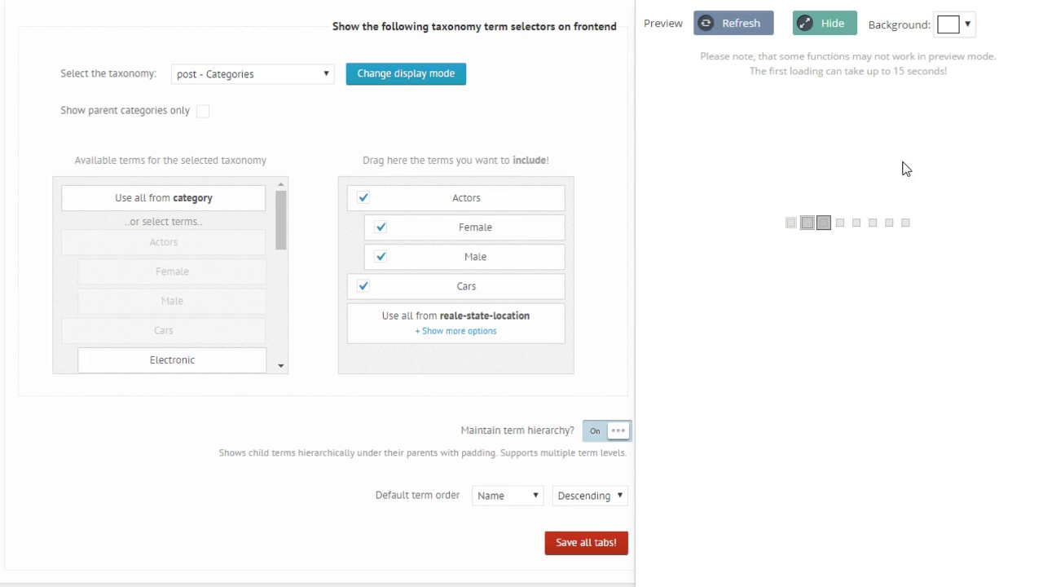
click(894, 170)
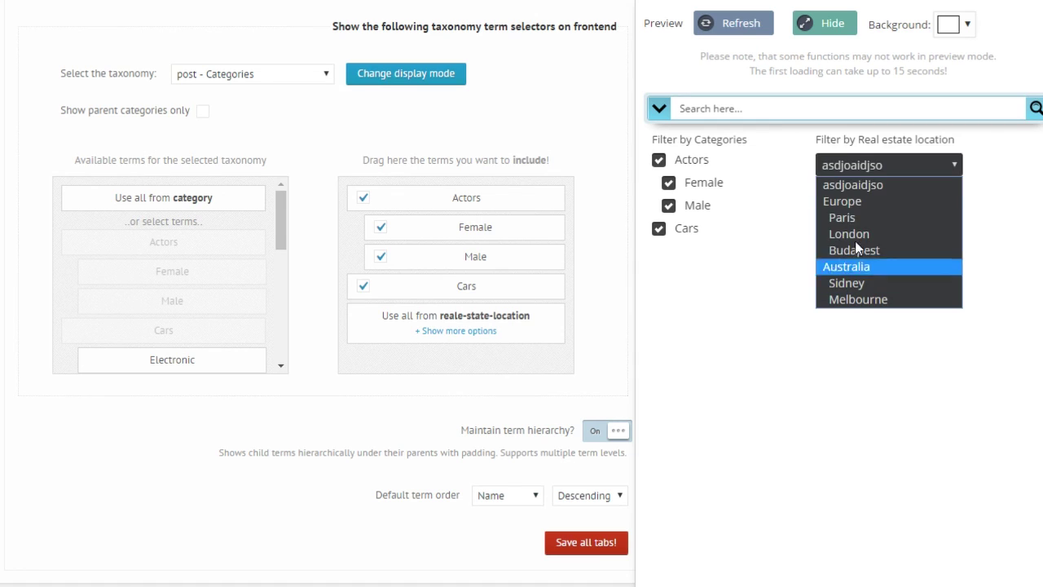
click(862, 153)
Step: Set the default term order back to Ascending and refresh the preview
click(589, 495)
click(580, 512)
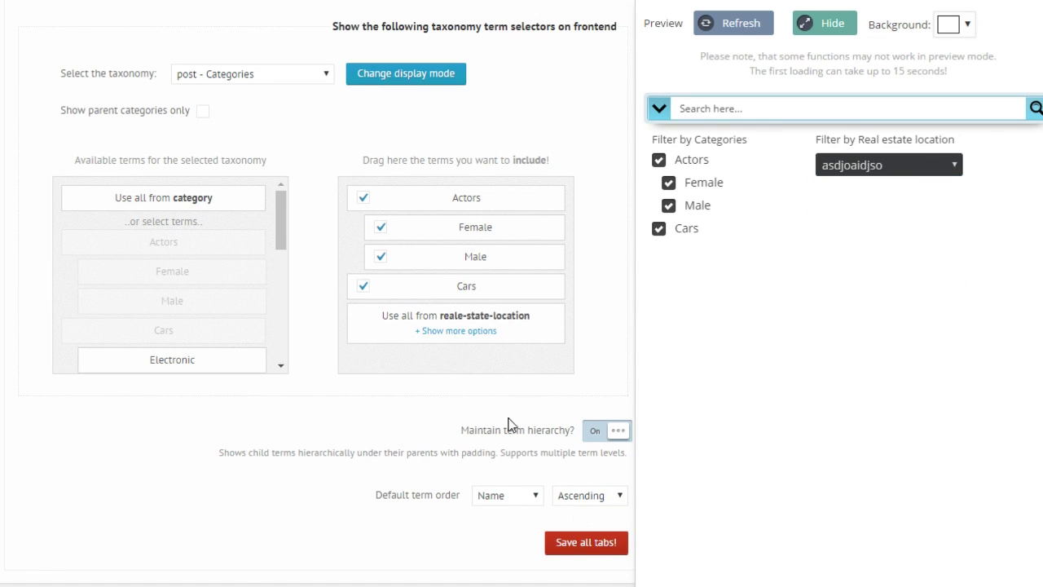
click(754, 36)
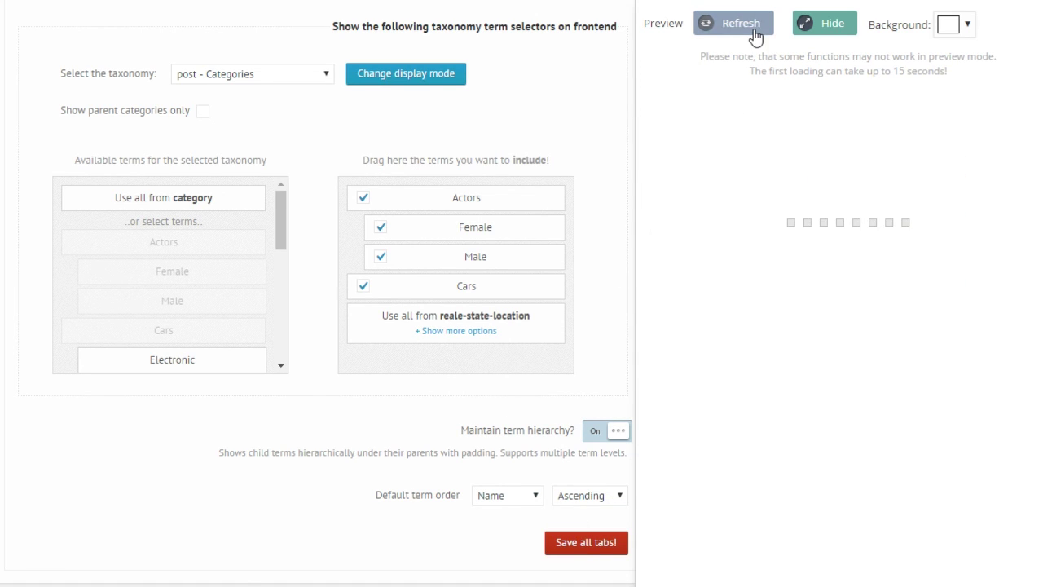
scroll(505, 167, up, 1)
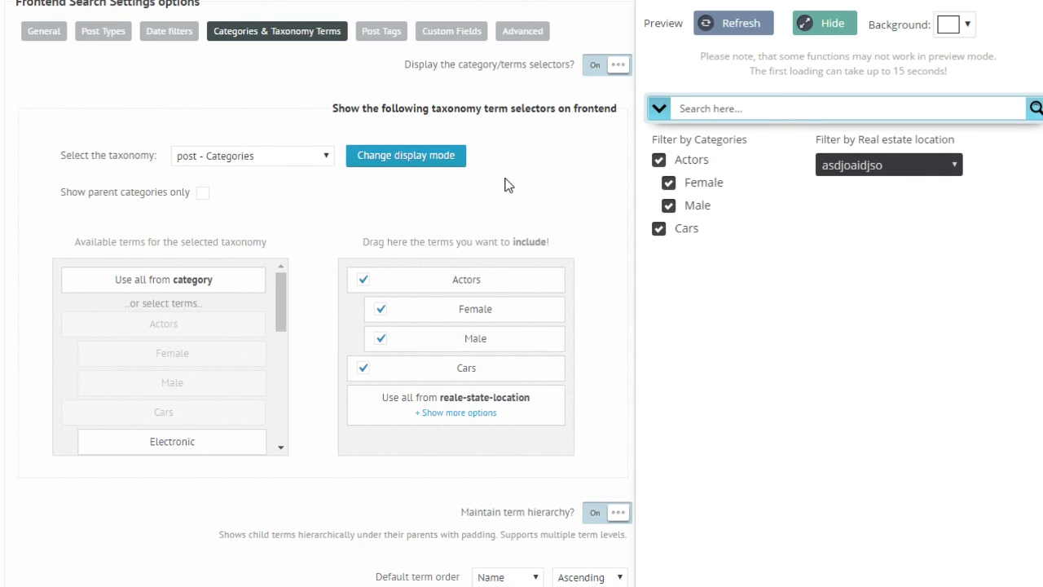
scroll(505, 185, down, 1)
scroll(494, 187, up, 1)
drag(284, 295, 301, 271)
scroll(563, 174, down, 1)
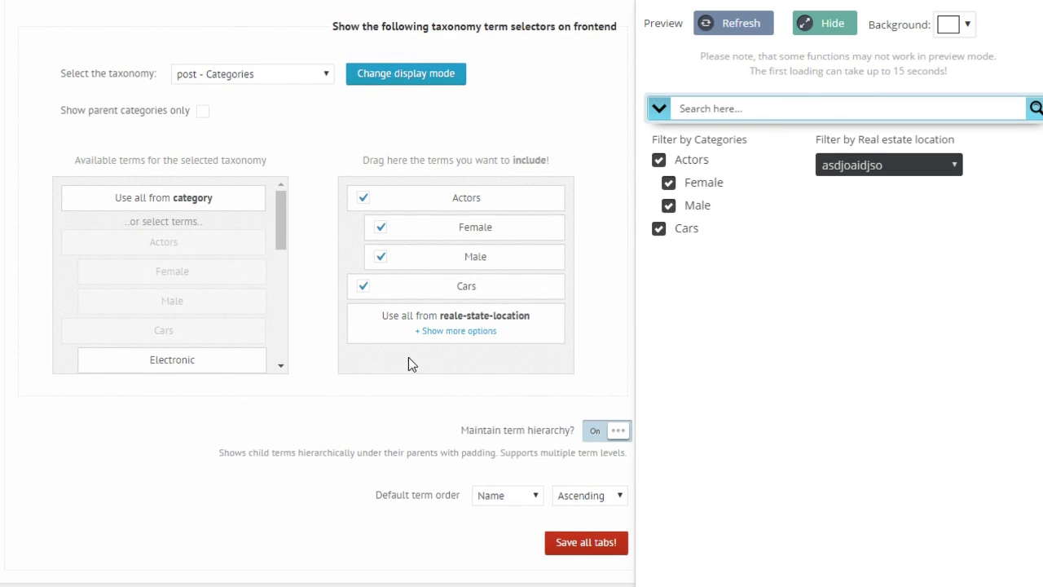
mouse_move(525, 285)
mouse_move(511, 266)
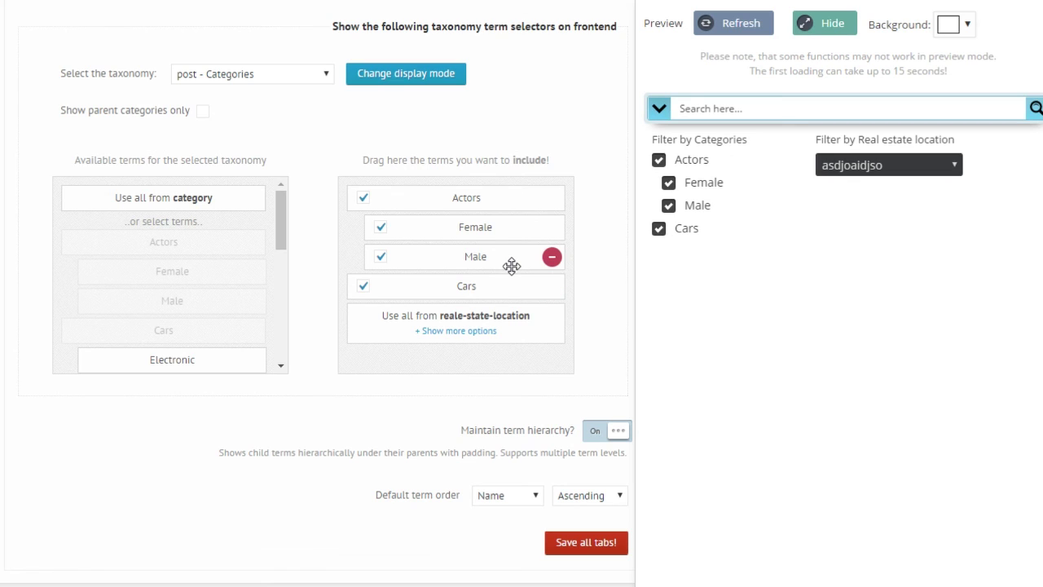